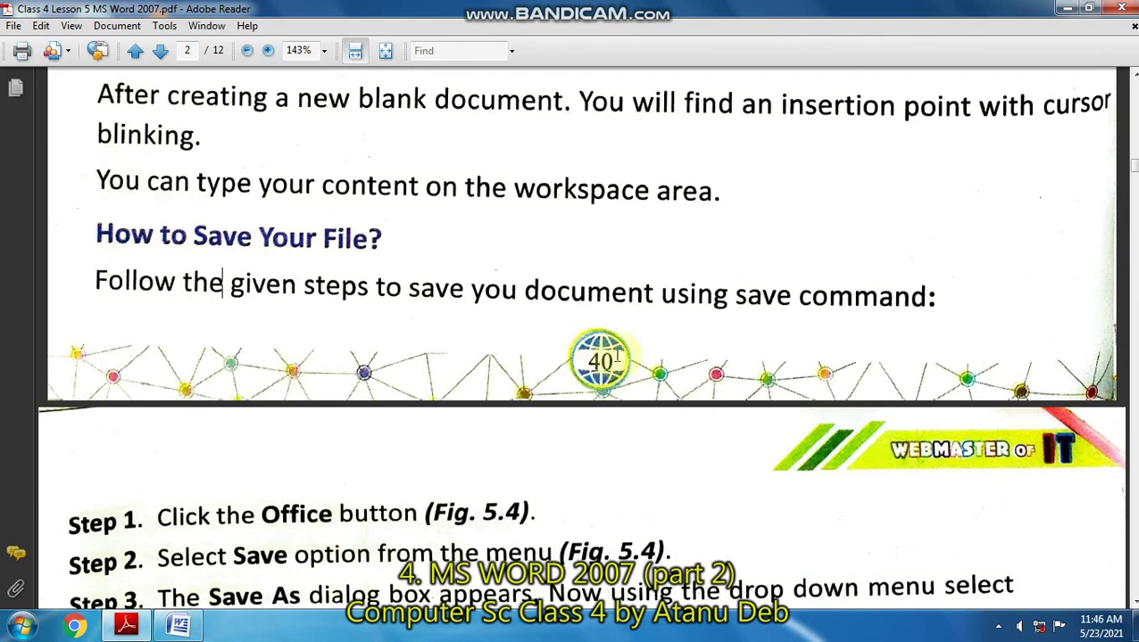
Step: Scroll the lesson PDF up to the 'Creating a New Blank Document' heading and highlight it
drag(592, 339, 630, 383)
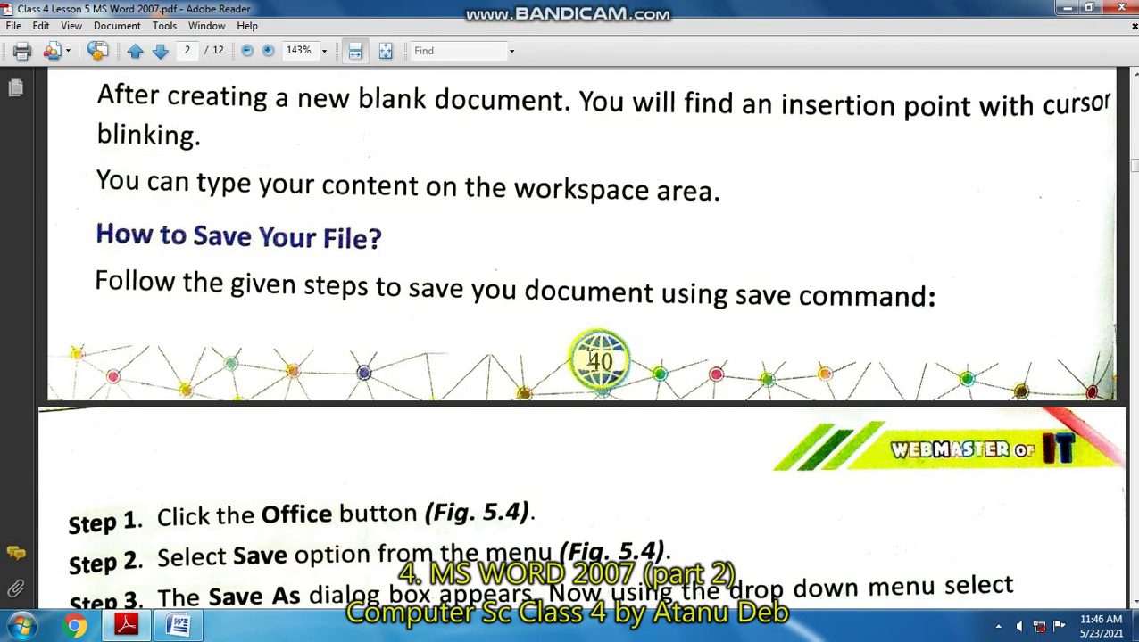
scroll(648, 338, up, 5)
scroll(662, 336, up, 10)
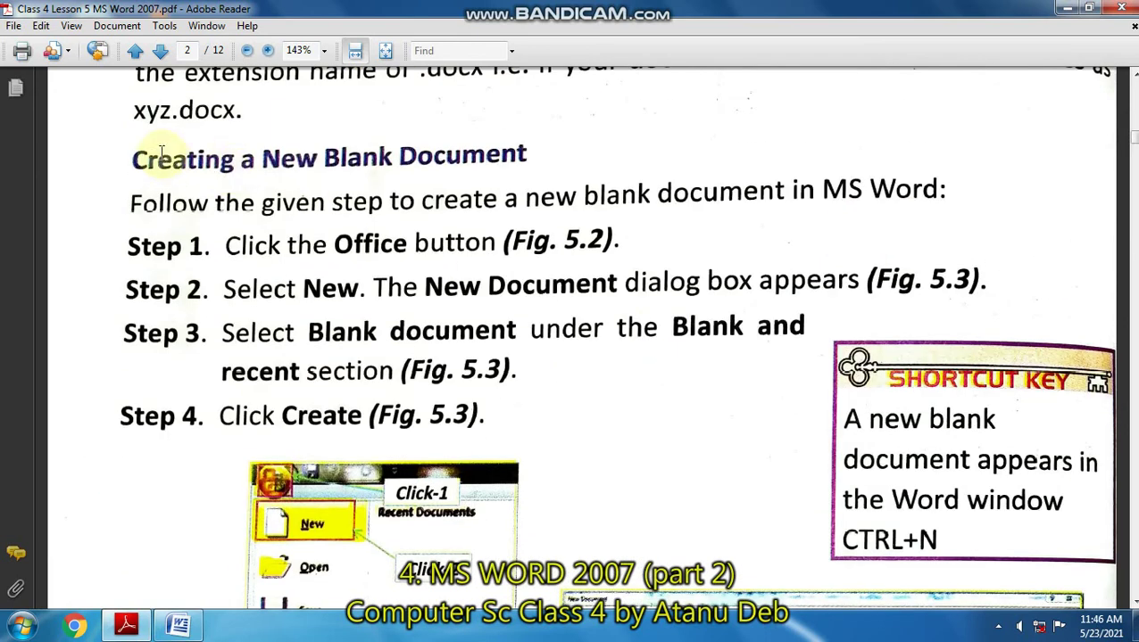
scroll(154, 148, up, 3)
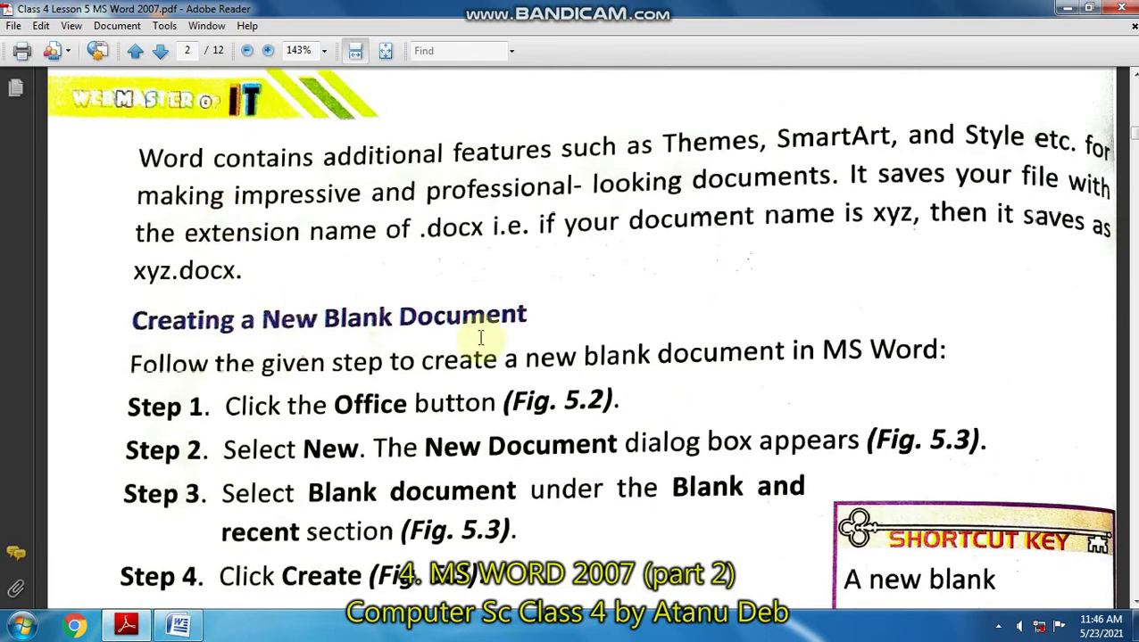
drag(530, 316, 134, 319)
click(486, 335)
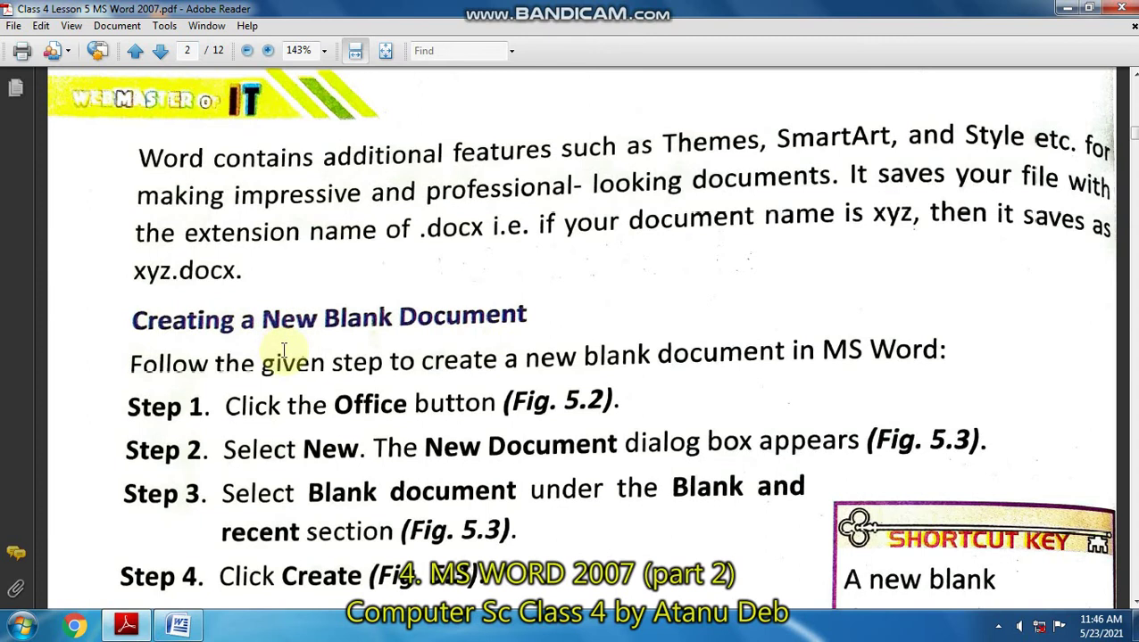
scroll(223, 401, down, 2)
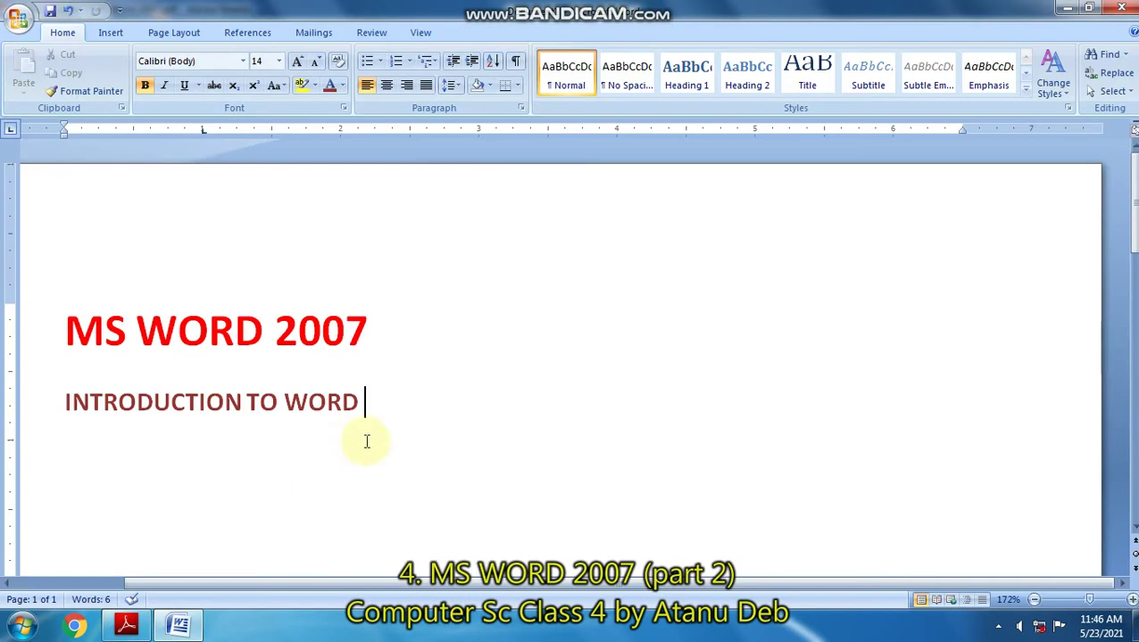
Step: Type the heading 'CREATING A NEW BLANK DOCUMENT' on a new line below INTRODUCTION TO WORD
key(Return)
key(Return)
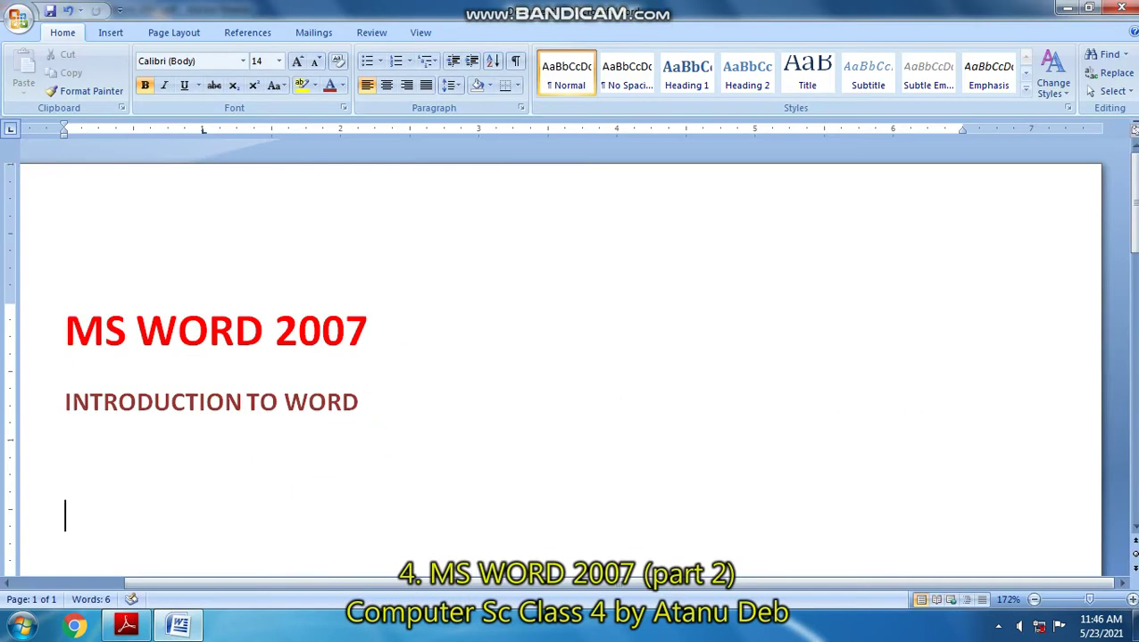
text(CREATING)
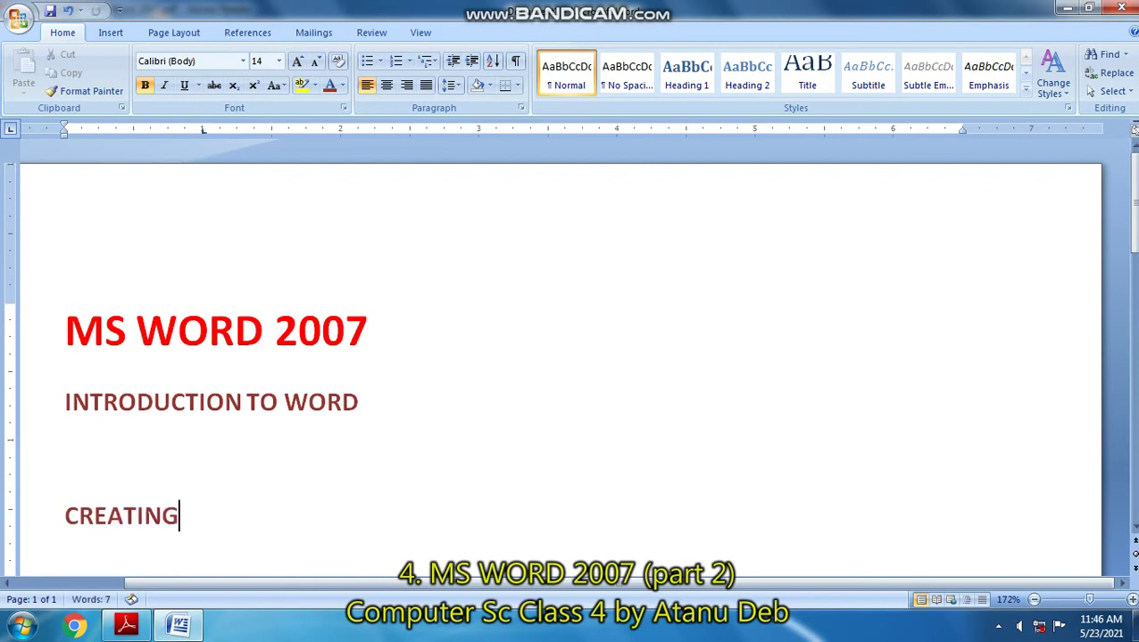
text( A NEW B)
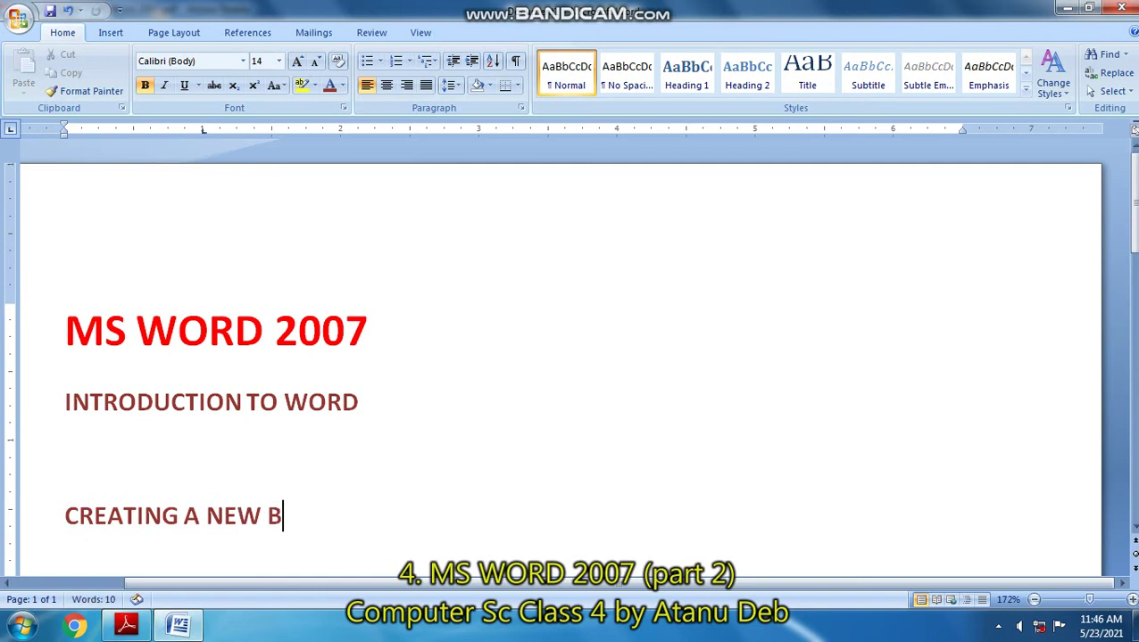
text(LANK DOCUMENT)
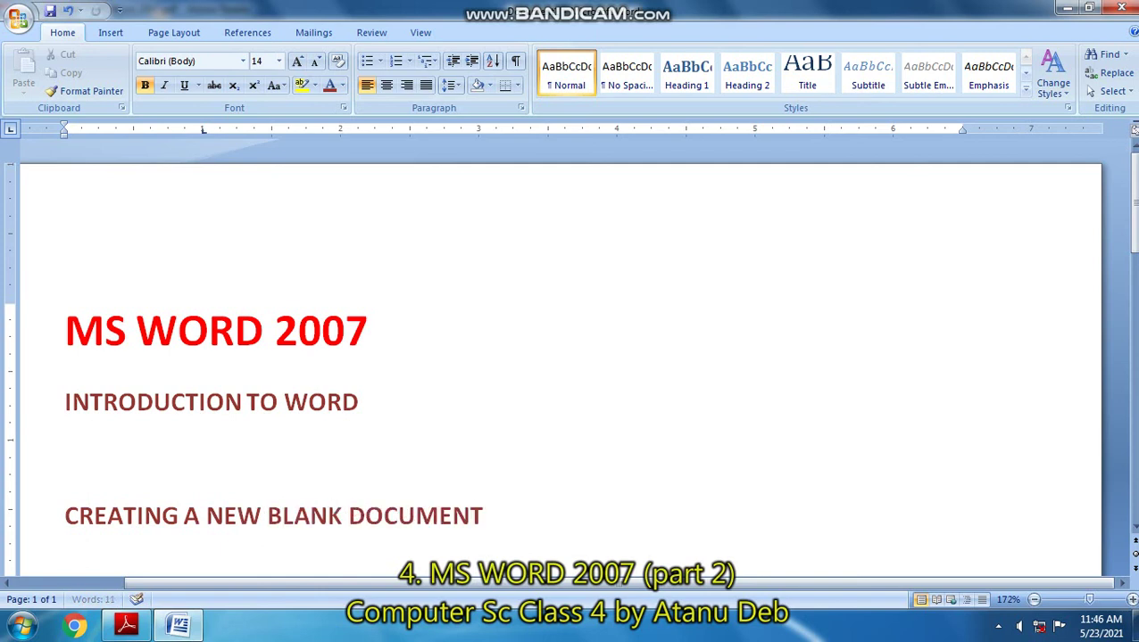
scroll(140, 480, down, 1)
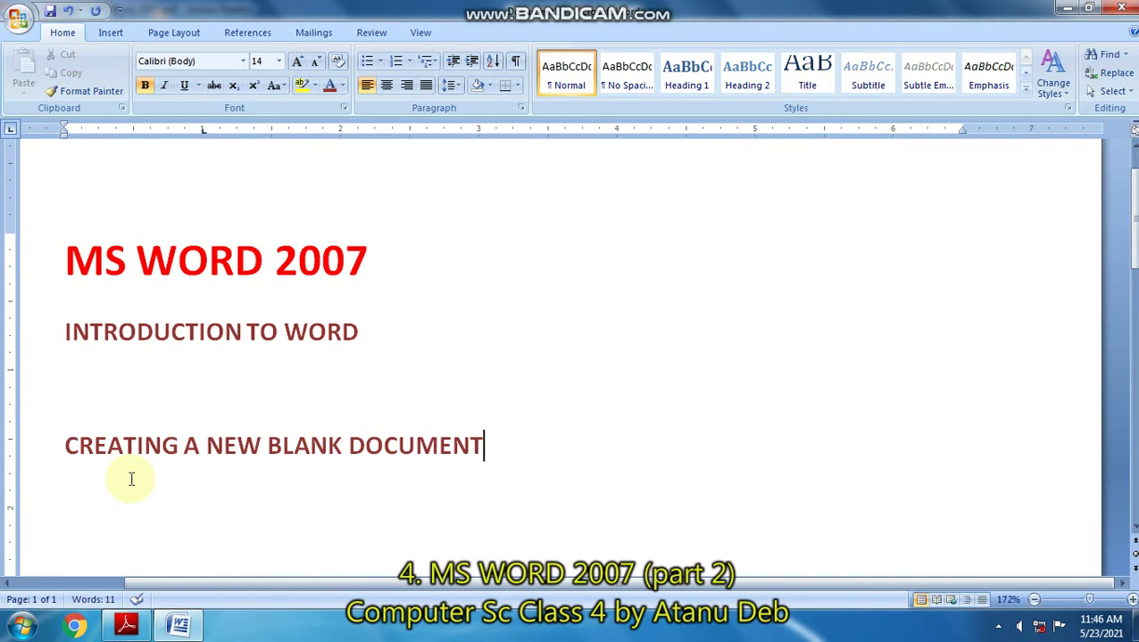
Step: Launch Microsoft Office Word 2007 from Start > All Programs > Microsoft Office
click(25, 624)
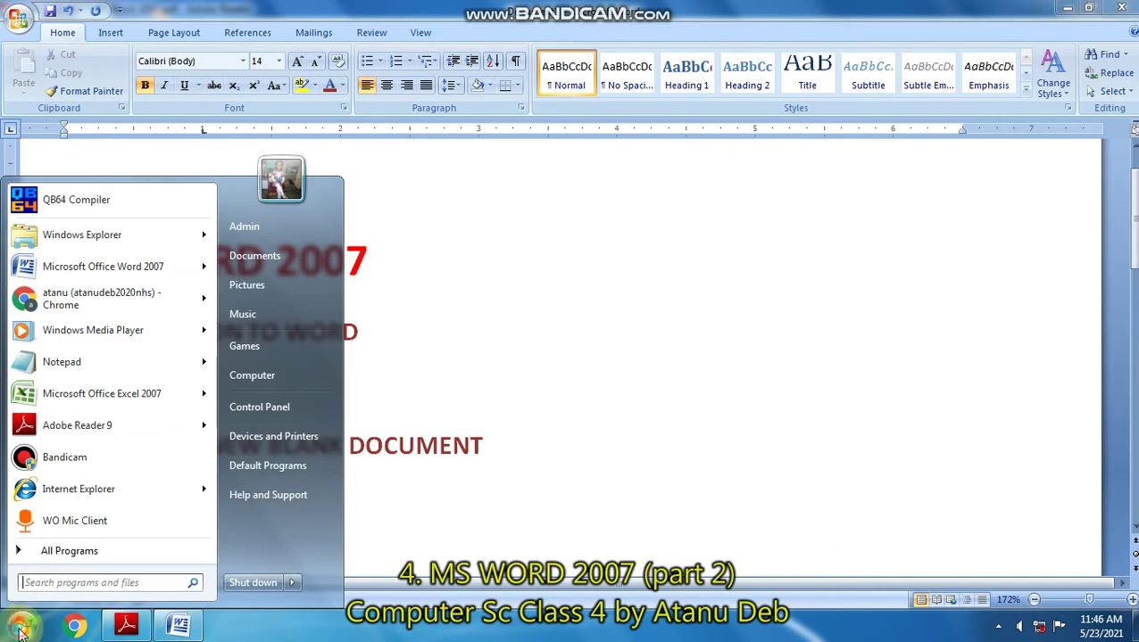
click(71, 554)
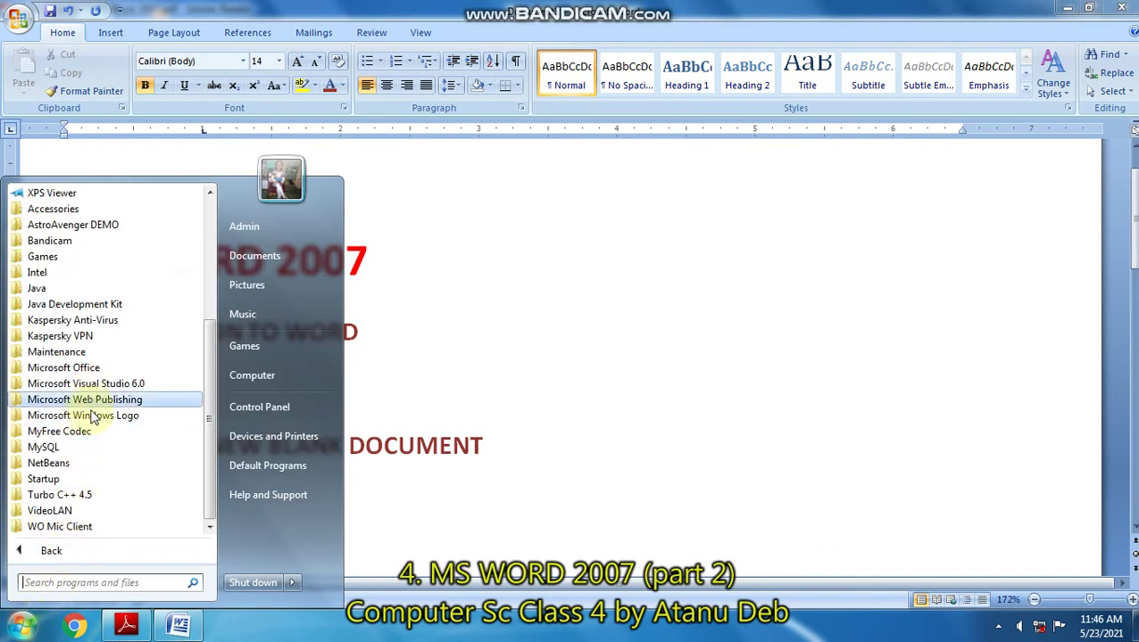
click(85, 367)
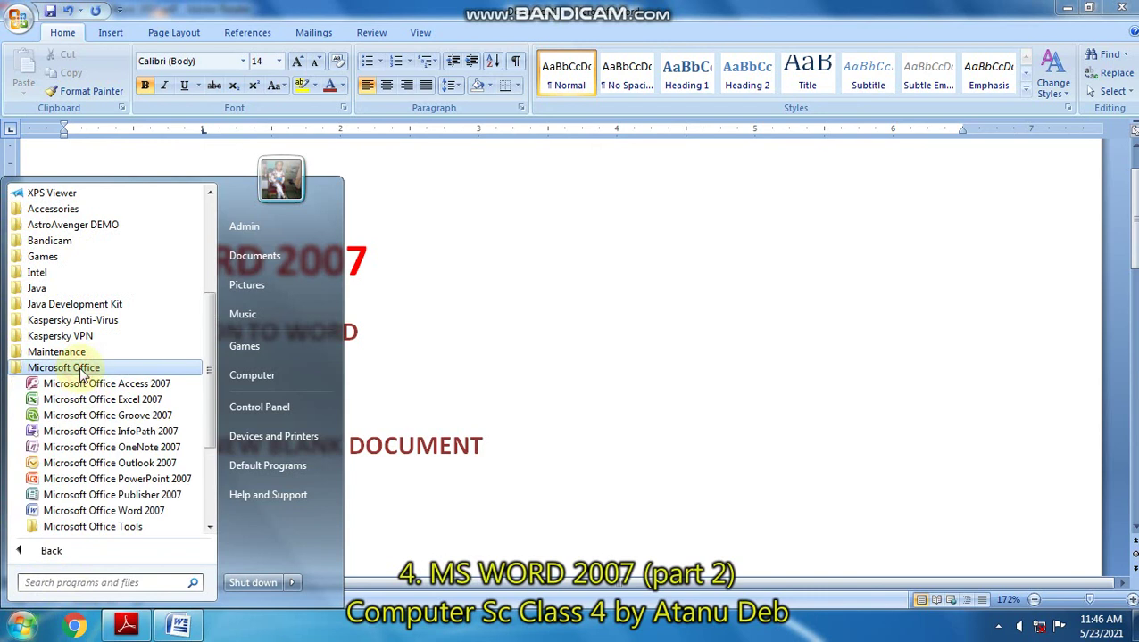
click(120, 514)
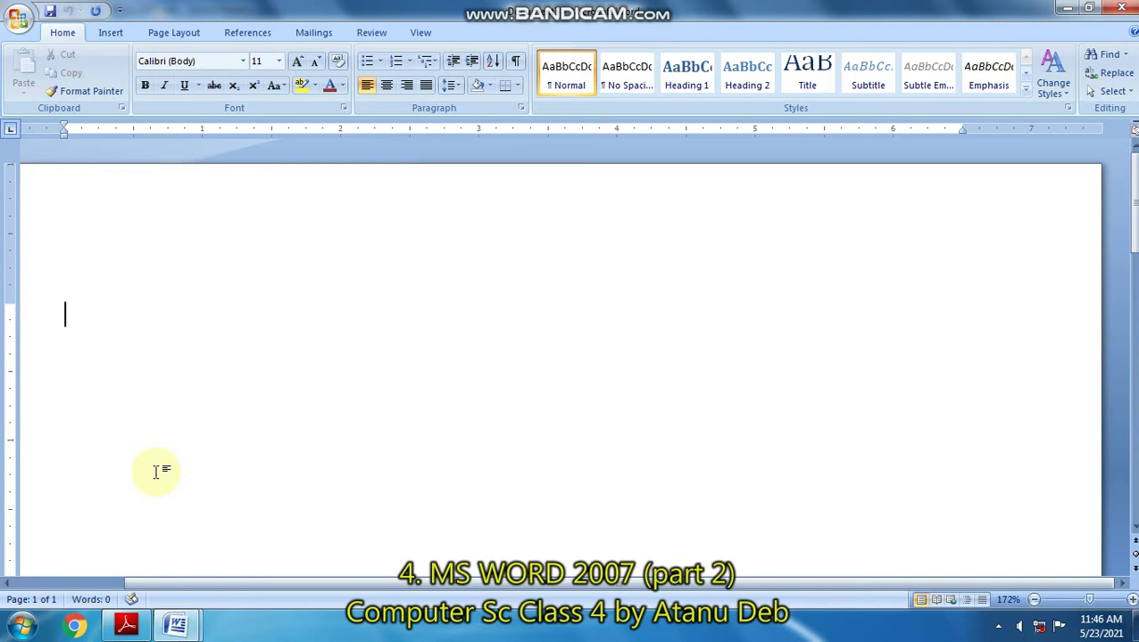
Step: Create a new document from the Blank document template via the Office button's New command
click(21, 28)
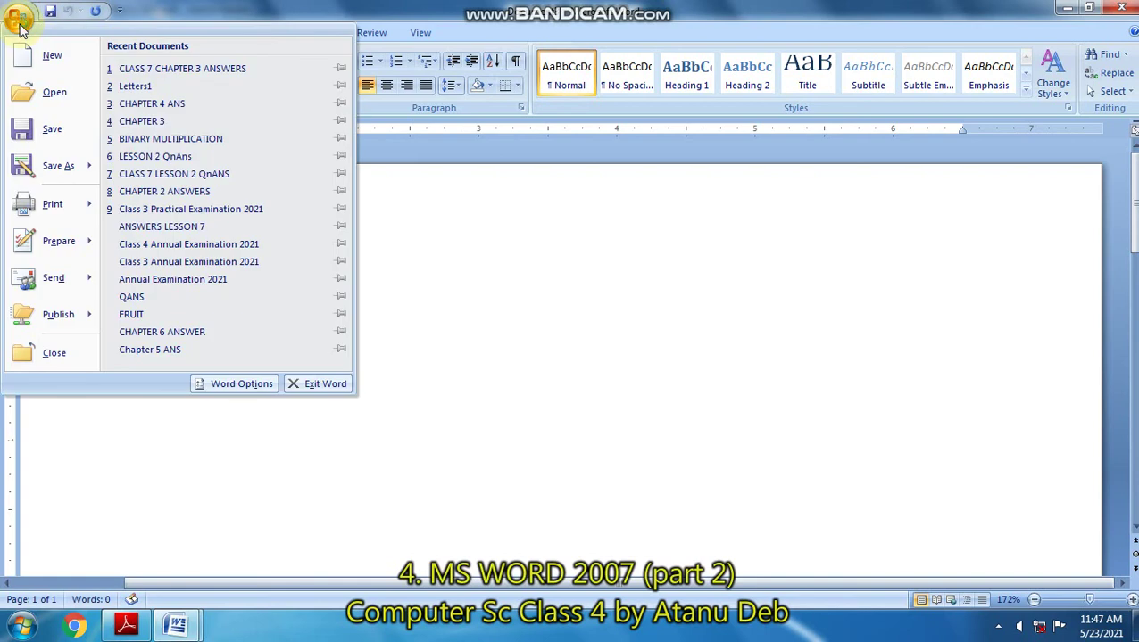
click(43, 56)
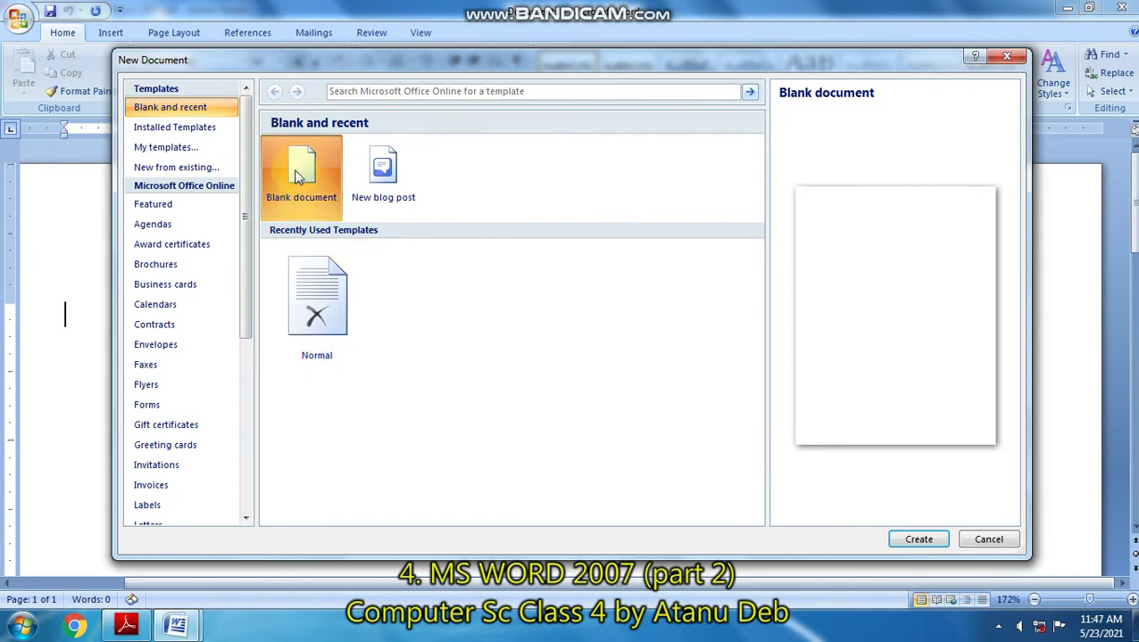
click(297, 198)
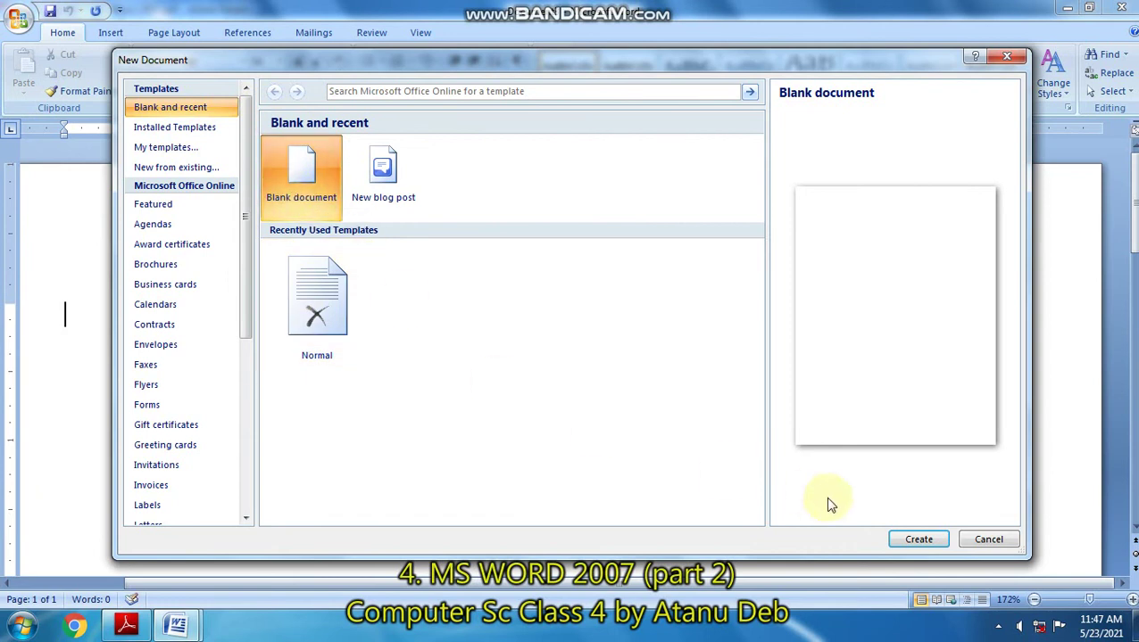
click(916, 541)
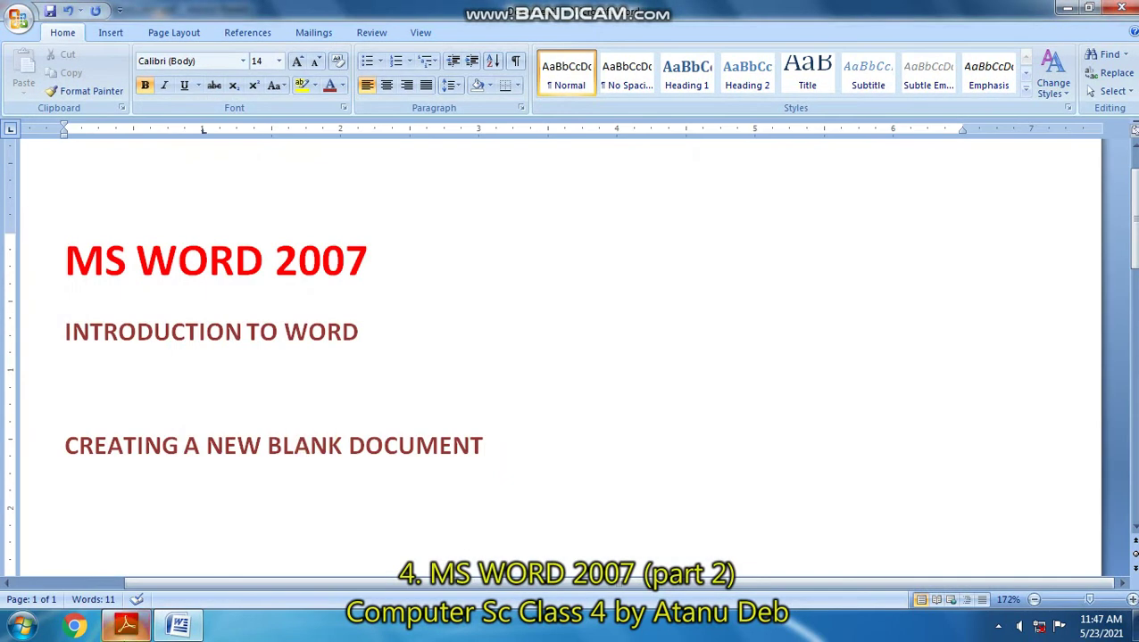
Step: Scroll the lesson PDF through Step 5 and highlight the 'Typing Text on Your Document' heading
click(126, 625)
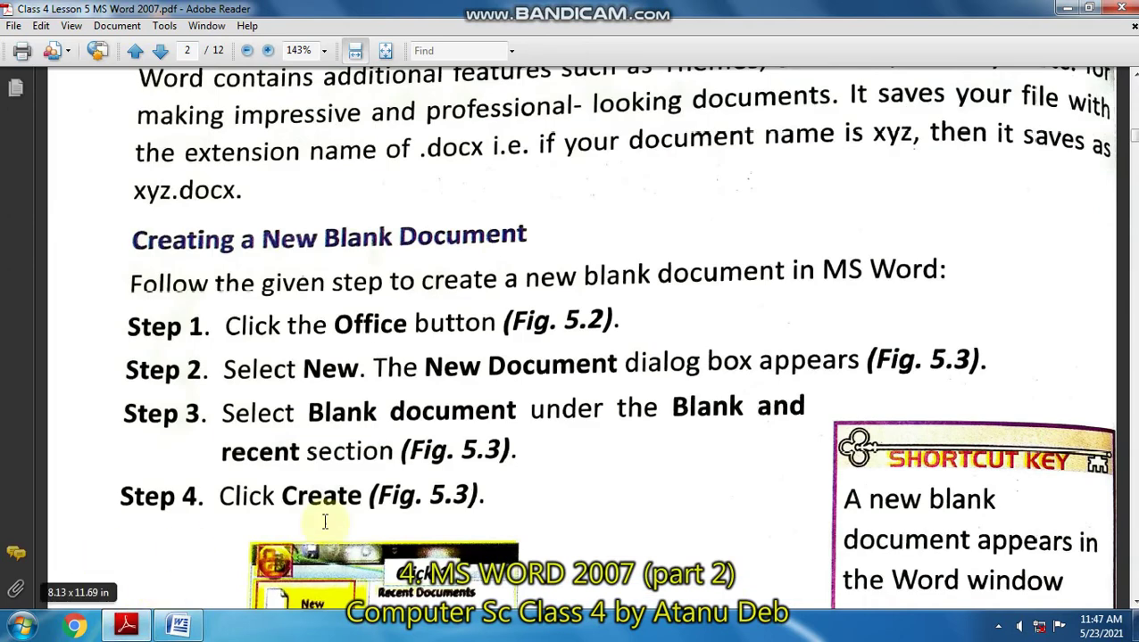
scroll(332, 493, down, 5)
scroll(339, 486, down, 5)
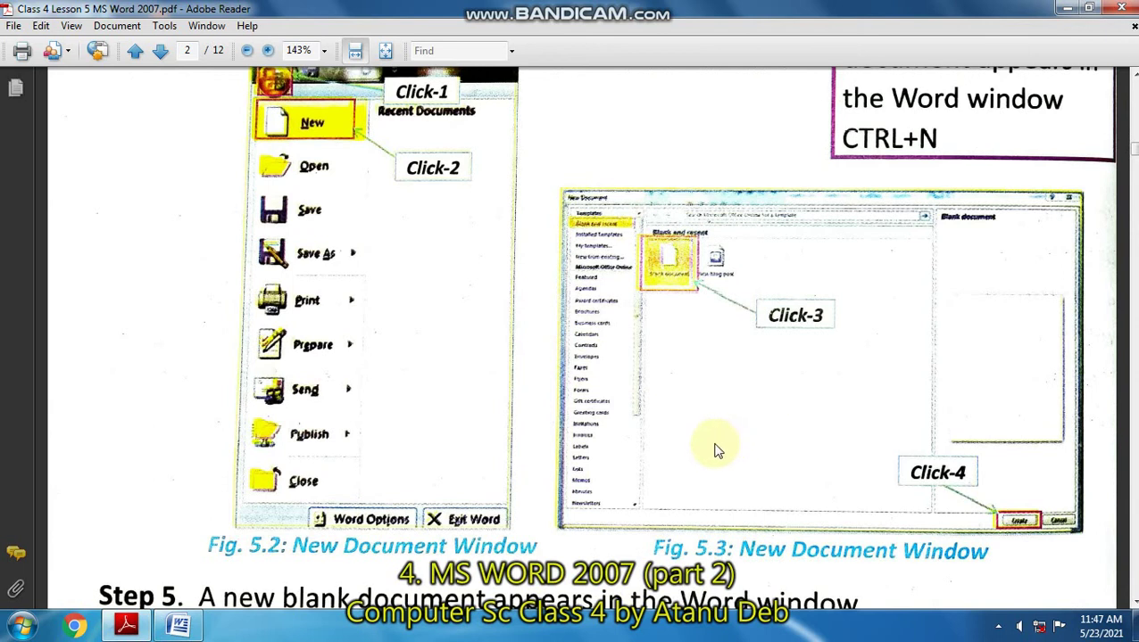
scroll(687, 446, down, 7)
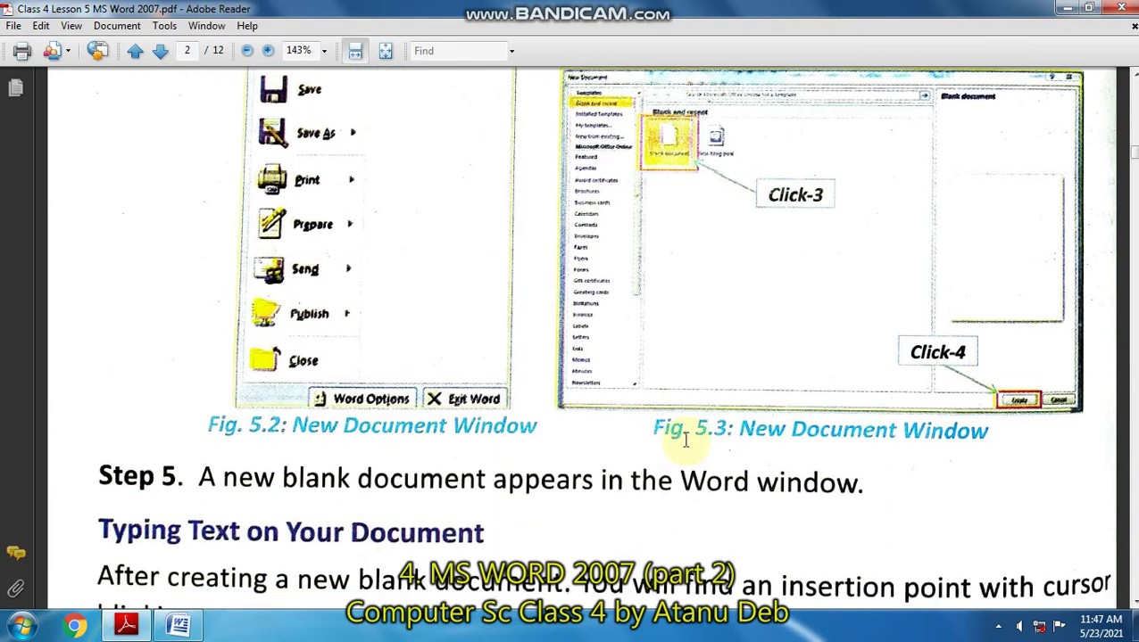
scroll(687, 447, down, 1)
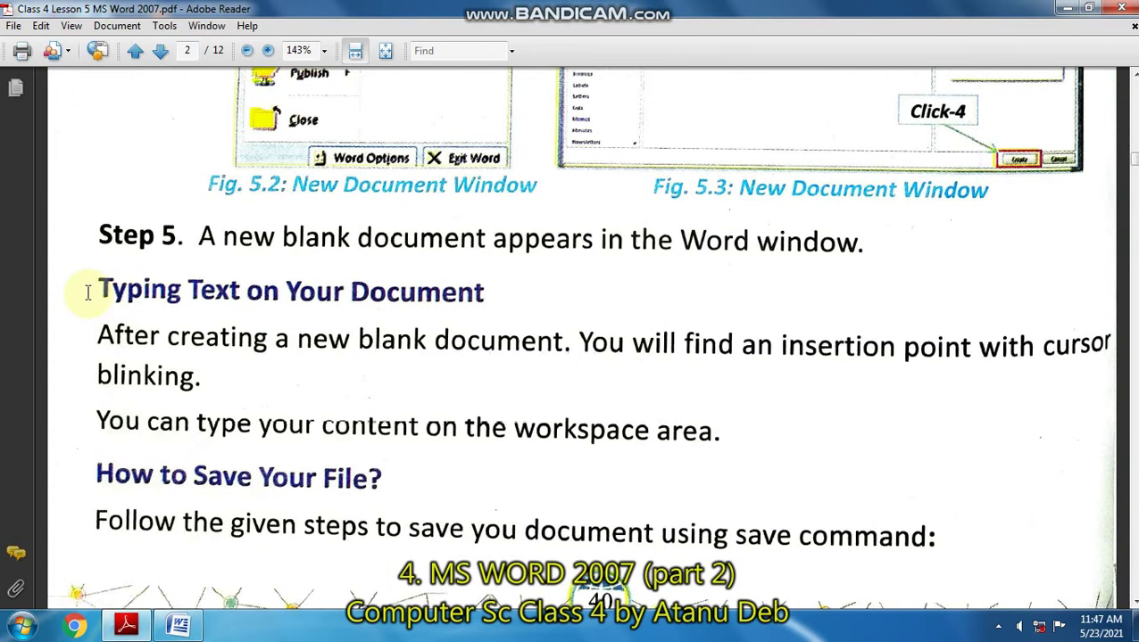
drag(94, 293, 412, 302)
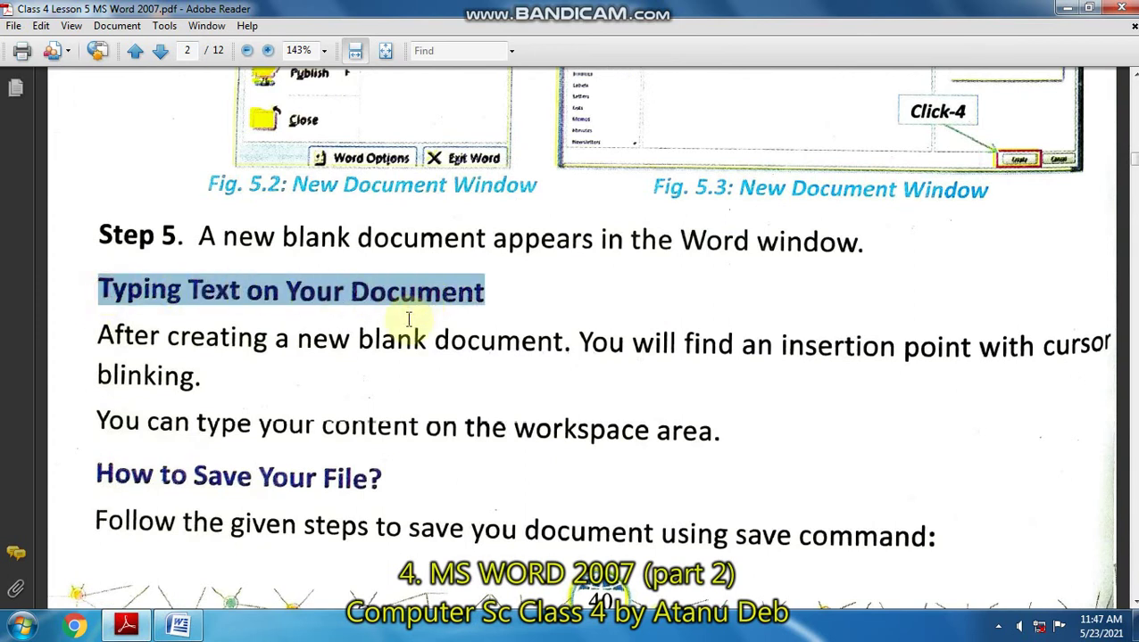
click(119, 475)
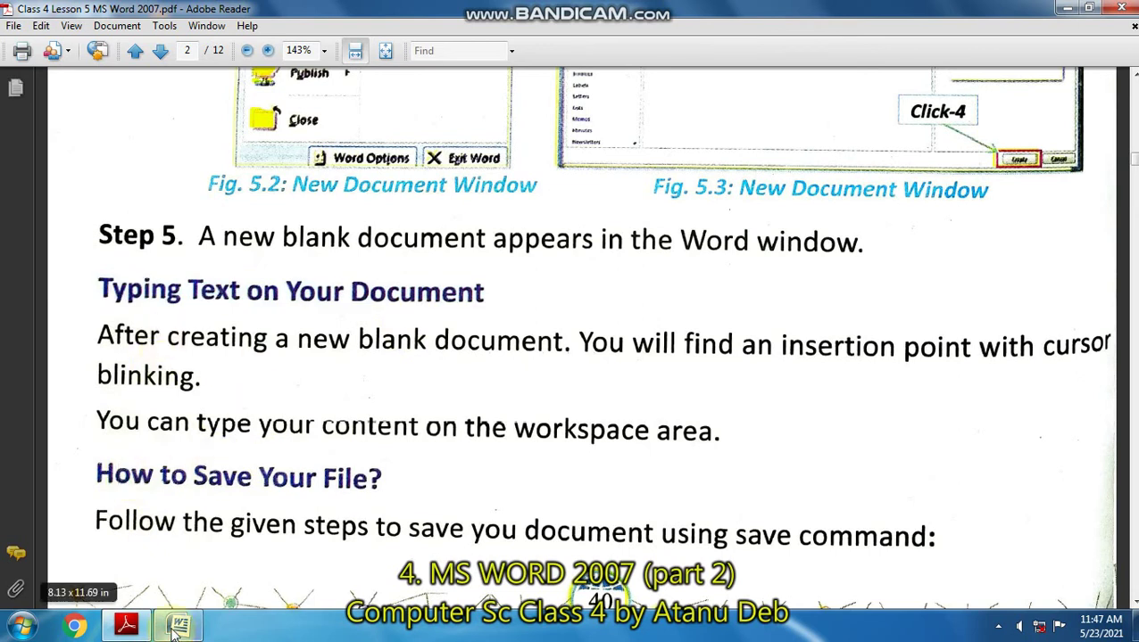
Step: Switch between the lesson PDF and the Word notes, ending on the notes document
mouse_move(175, 632)
click(223, 580)
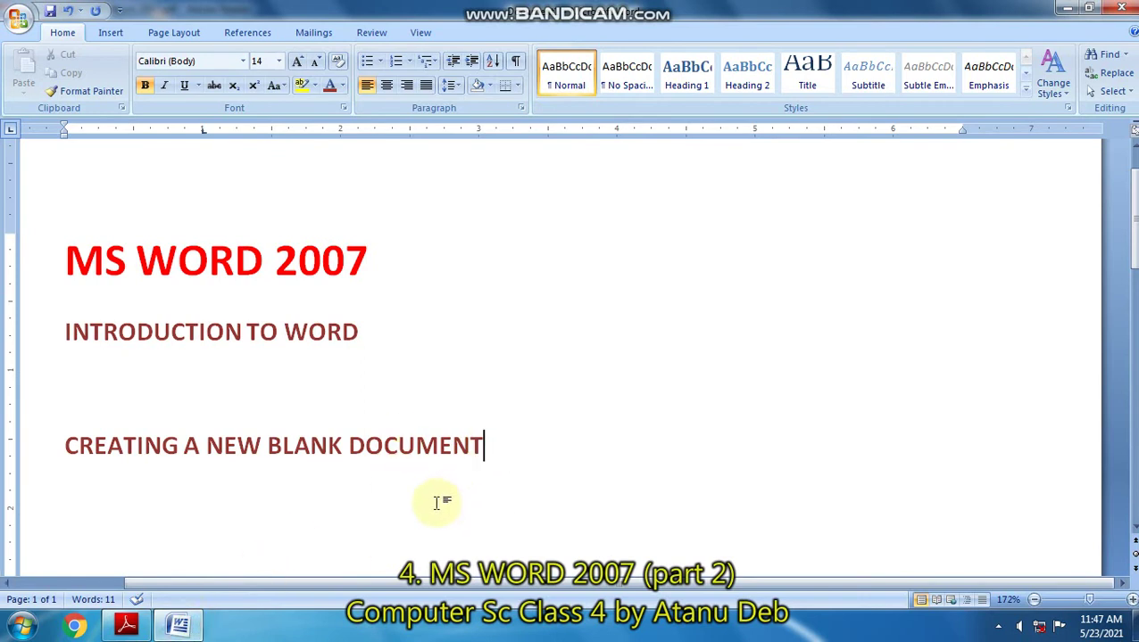
click(125, 624)
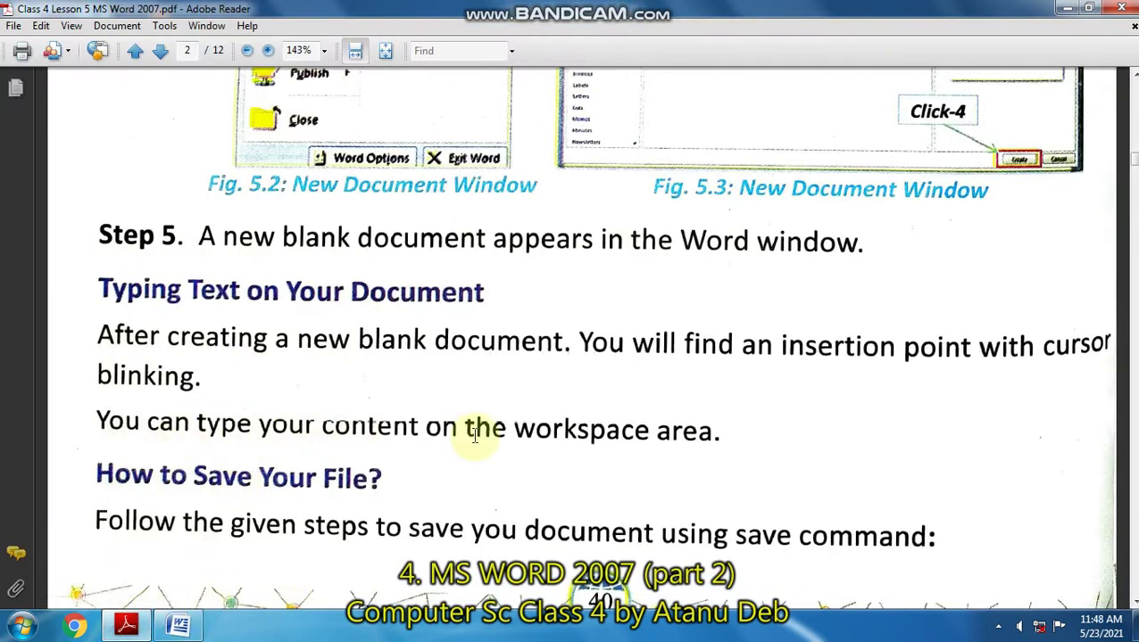
click(183, 624)
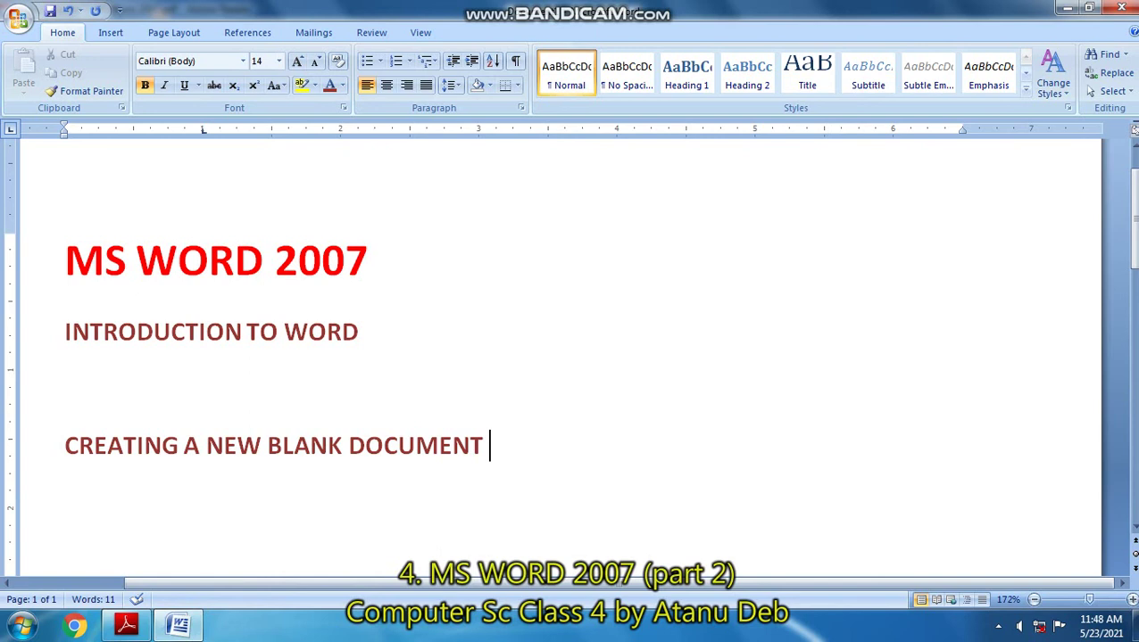
Step: Type 'Typing the document' on a new line, fixing the 'Typim' typo
key(Return)
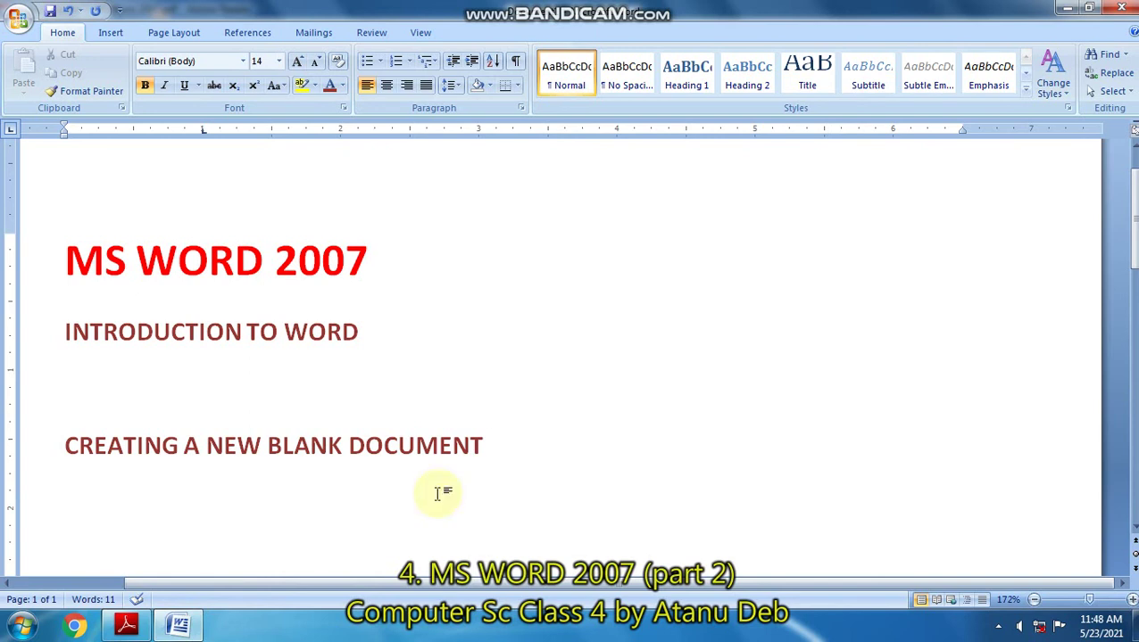
text(Typimn)
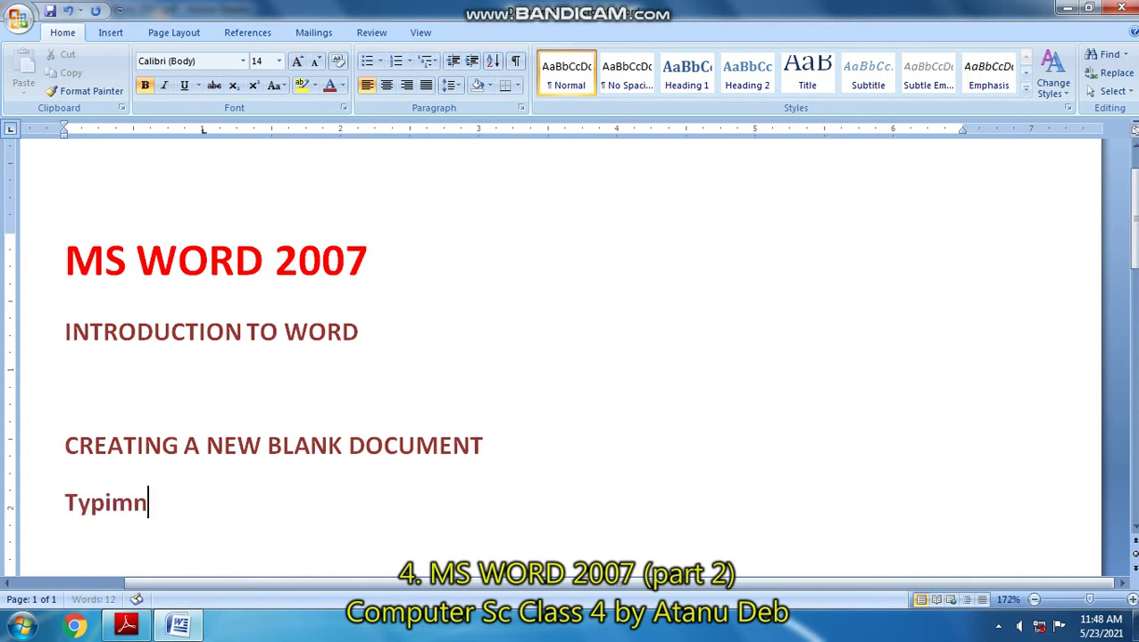
key(BackSpace)
key(BackSpace)
text(ng the )
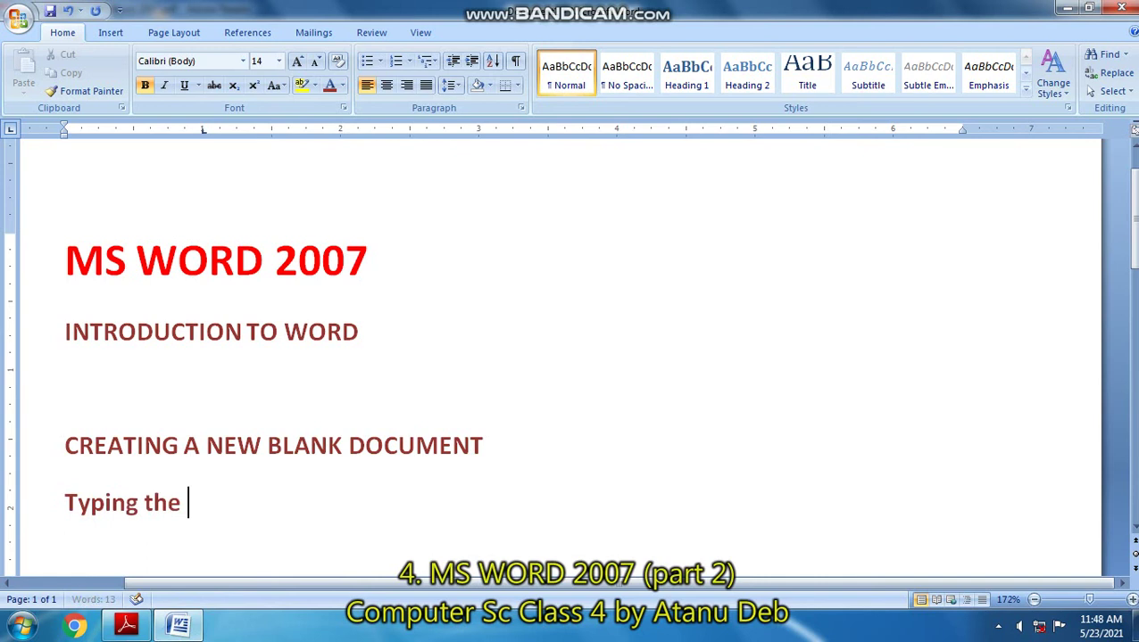
text(document)
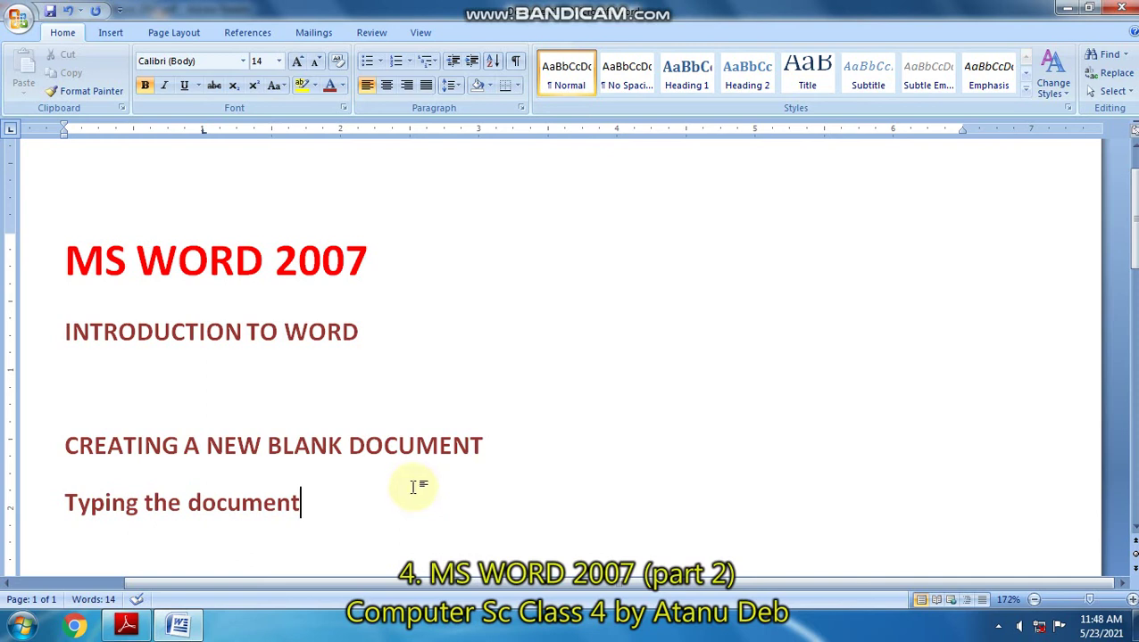
Step: Scroll the lesson PDF to page 3's five steps for saving with the Save command
click(166, 627)
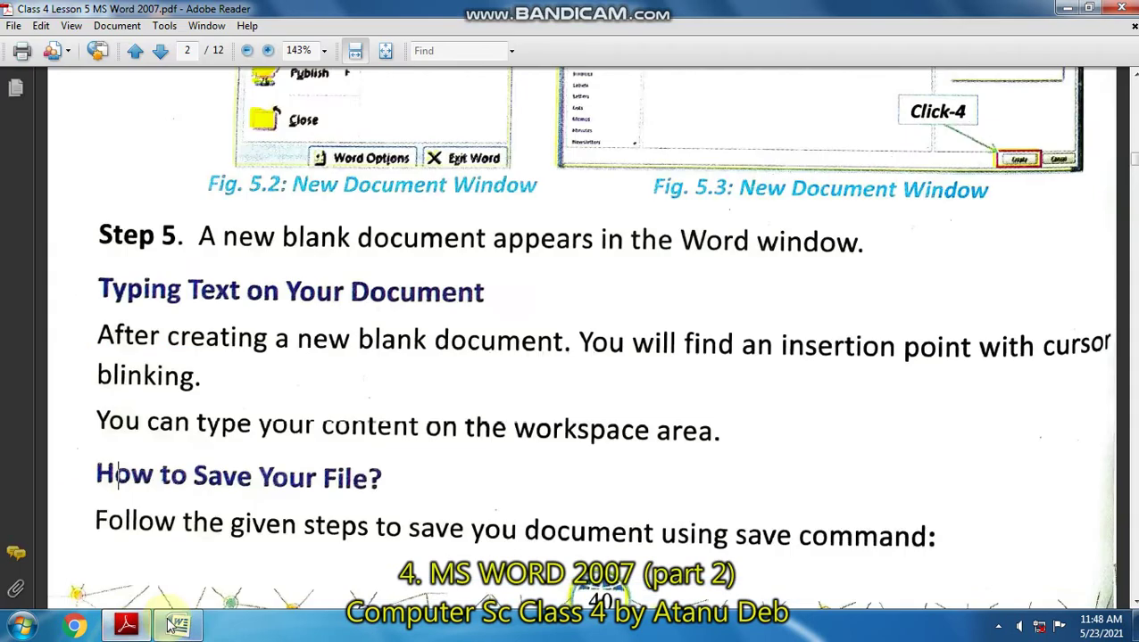
scroll(218, 366, down, 3)
scroll(270, 380, down, 1)
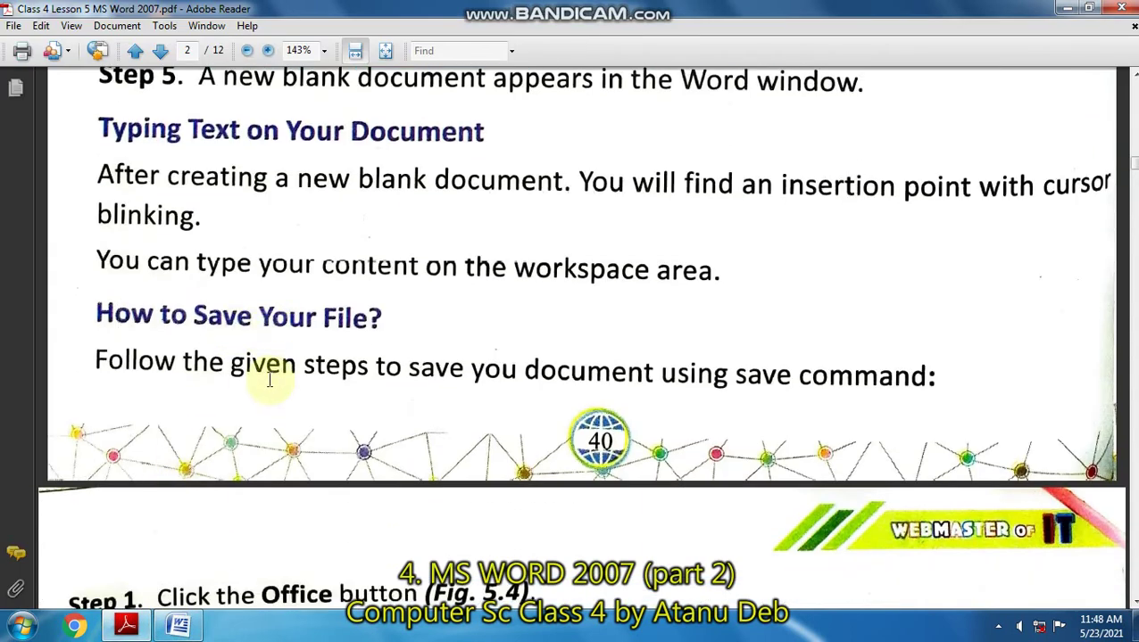
scroll(254, 390, down, 5)
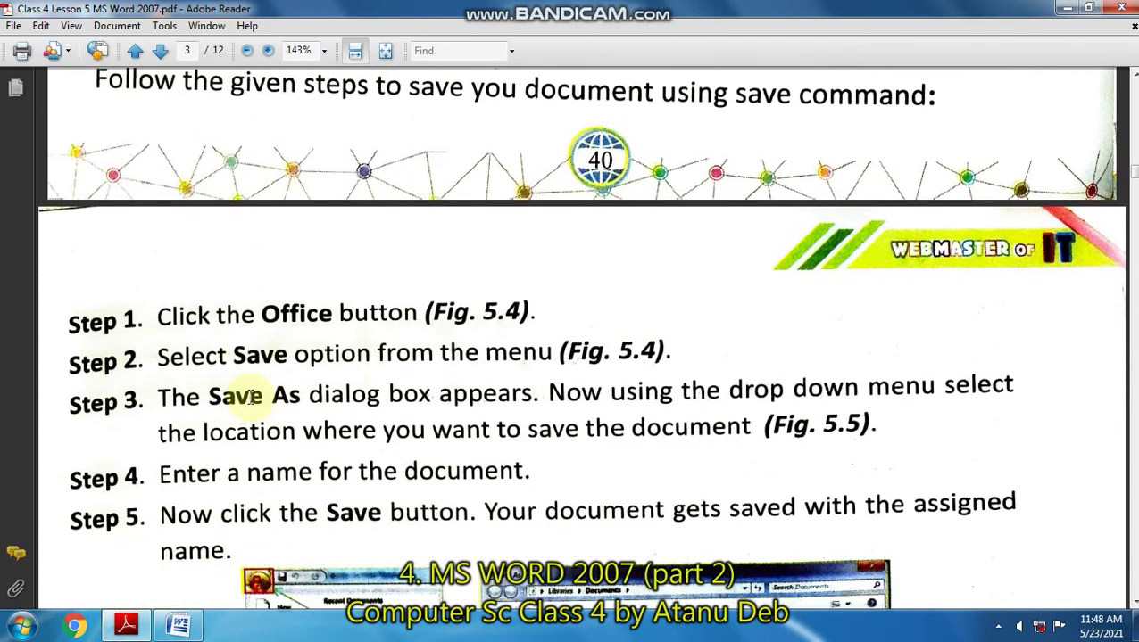
scroll(252, 397, down, 4)
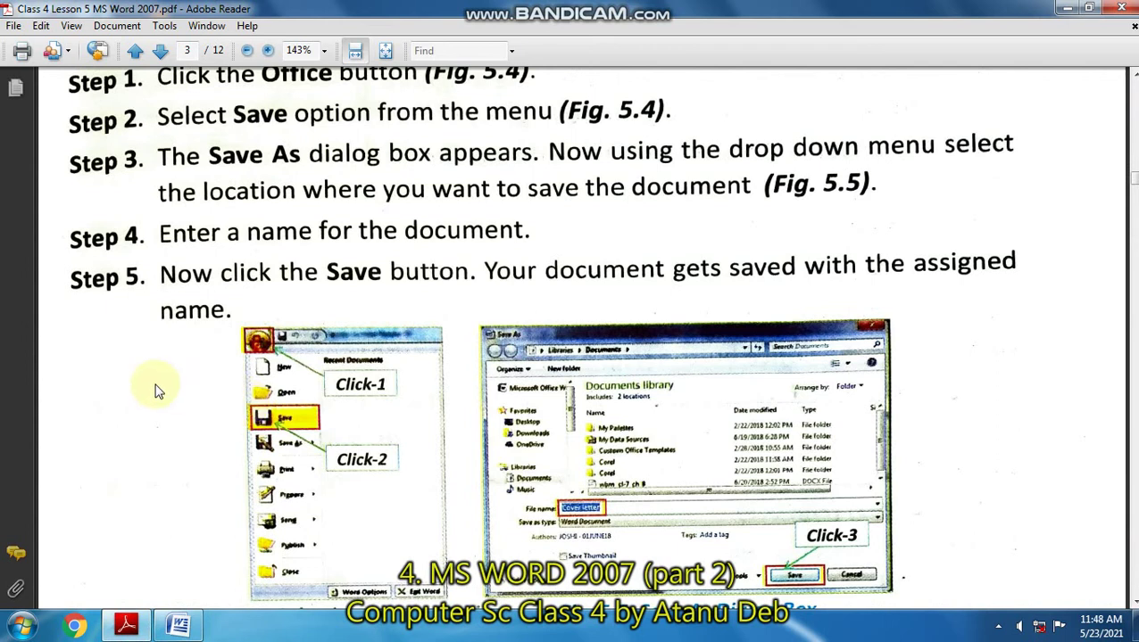
scroll(500, 598, up, 2)
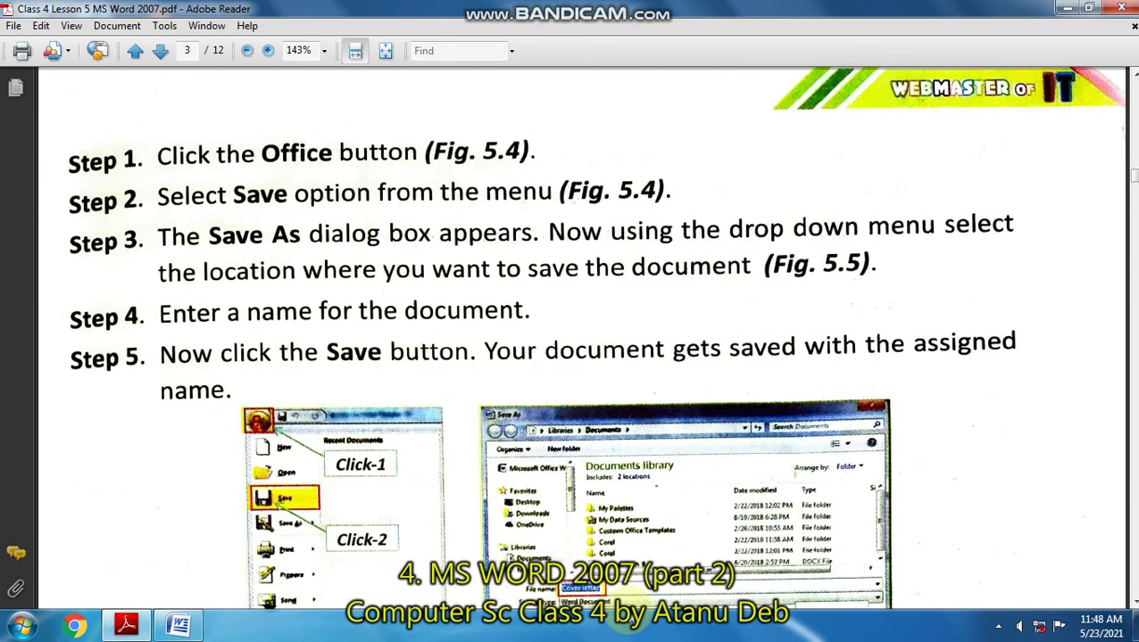
Step: Add 'Saving the document' on a new line after 'Typing the document'
click(175, 625)
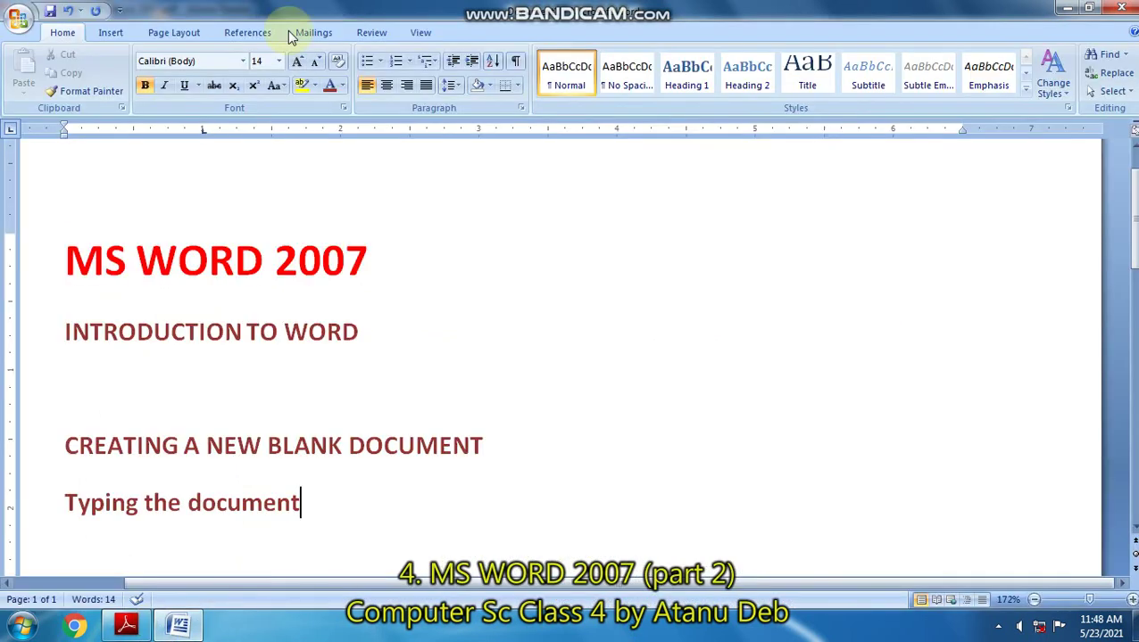
click(699, 442)
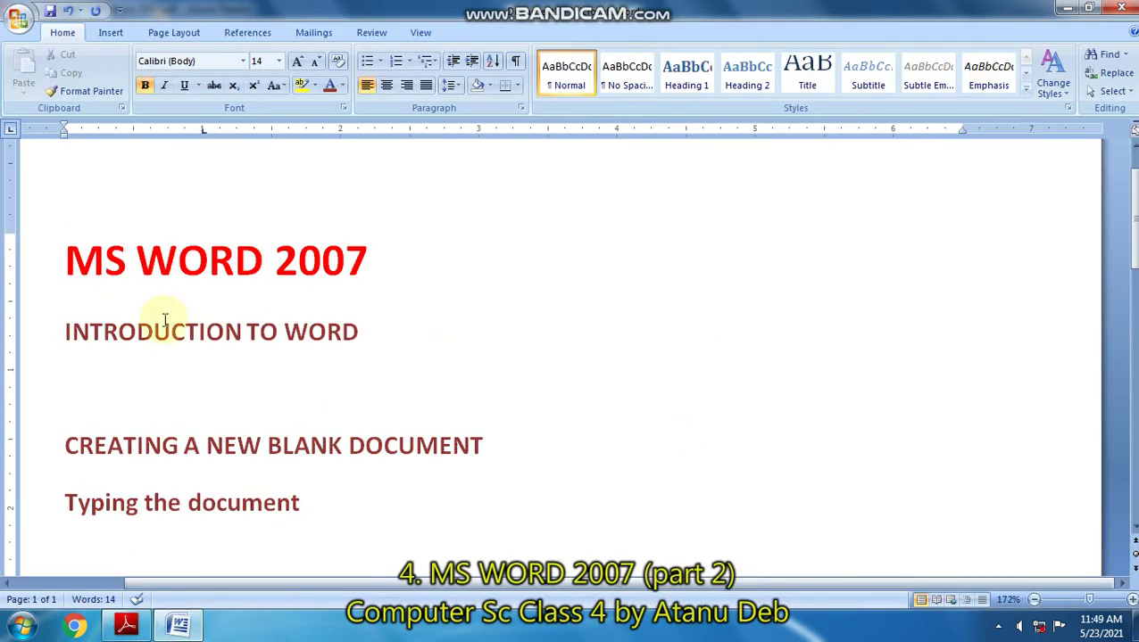
drag(301, 505, 319, 505)
click(319, 504)
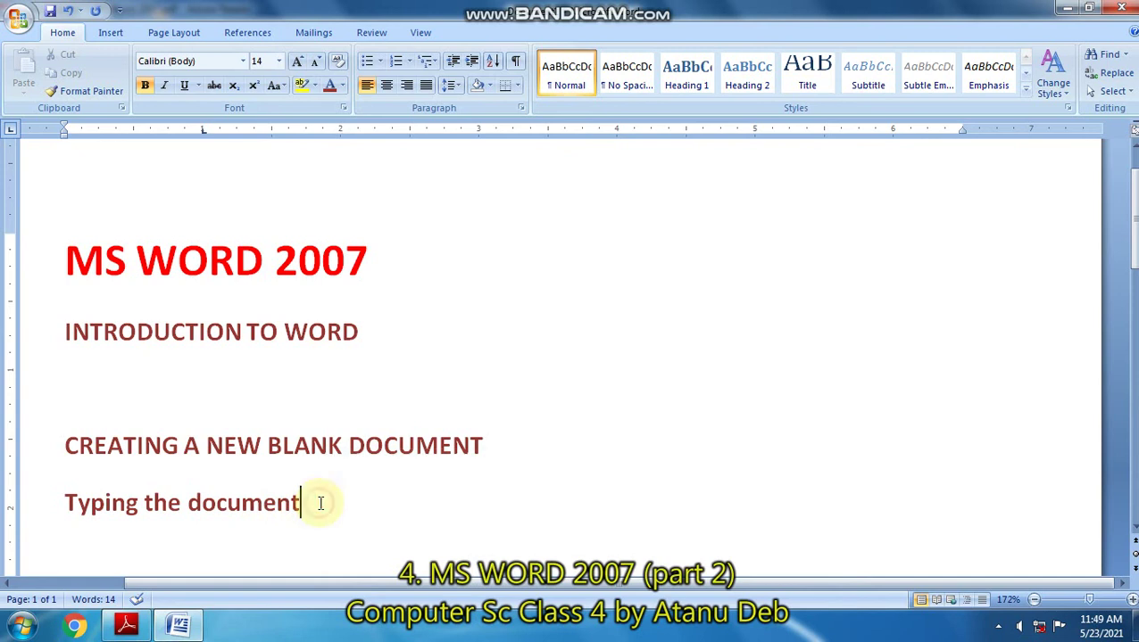
key(Return)
text(savin)
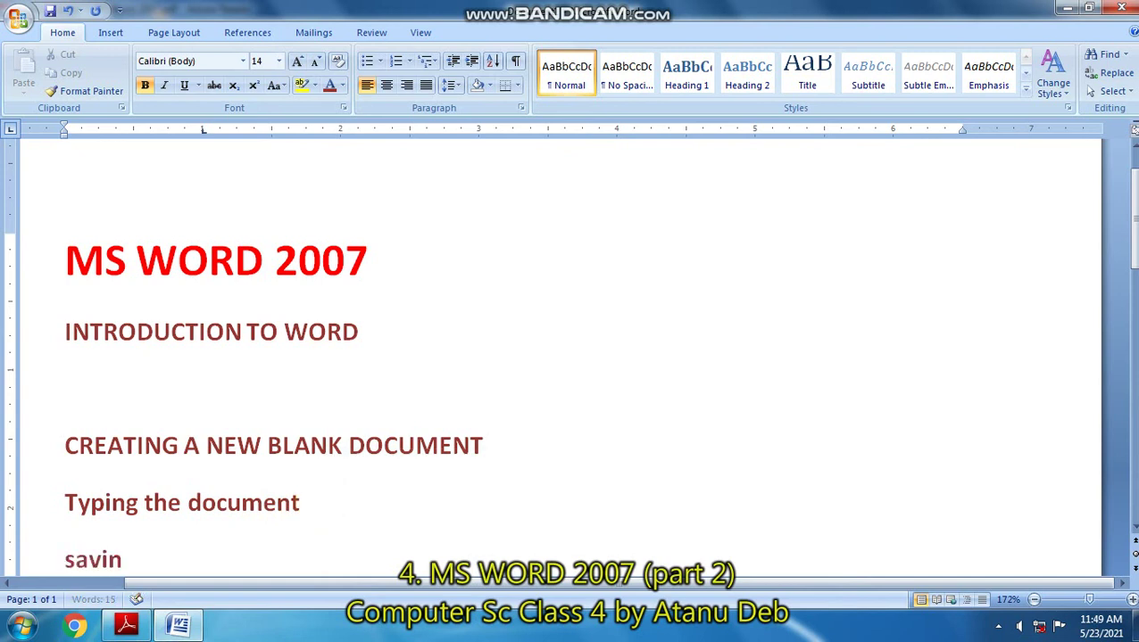
text(g the docum)
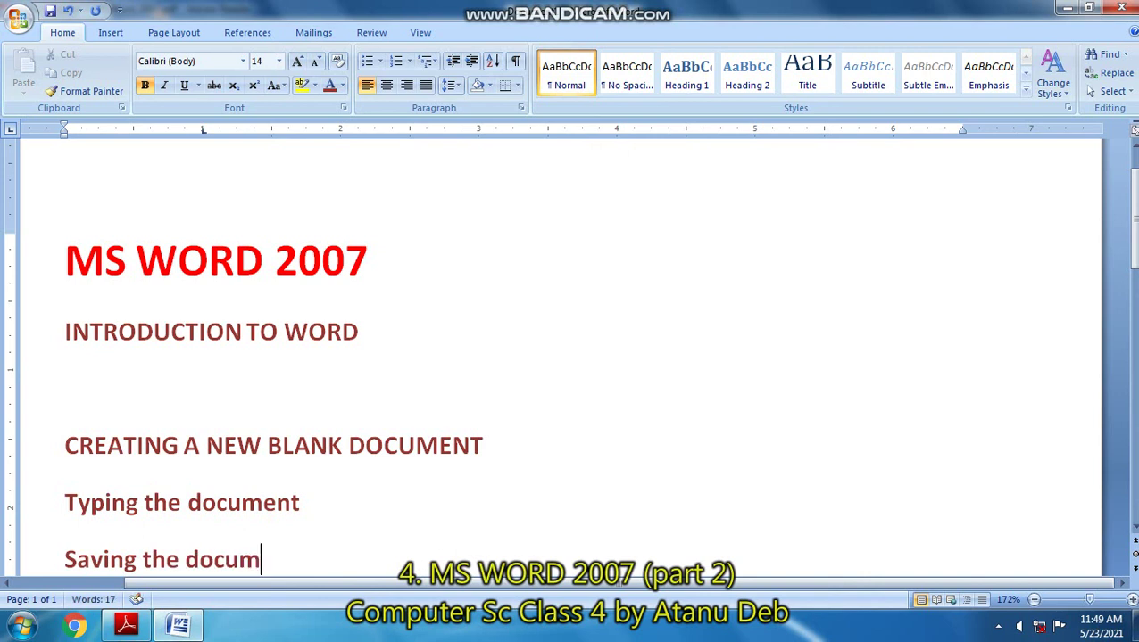
text(ent)
key(Return)
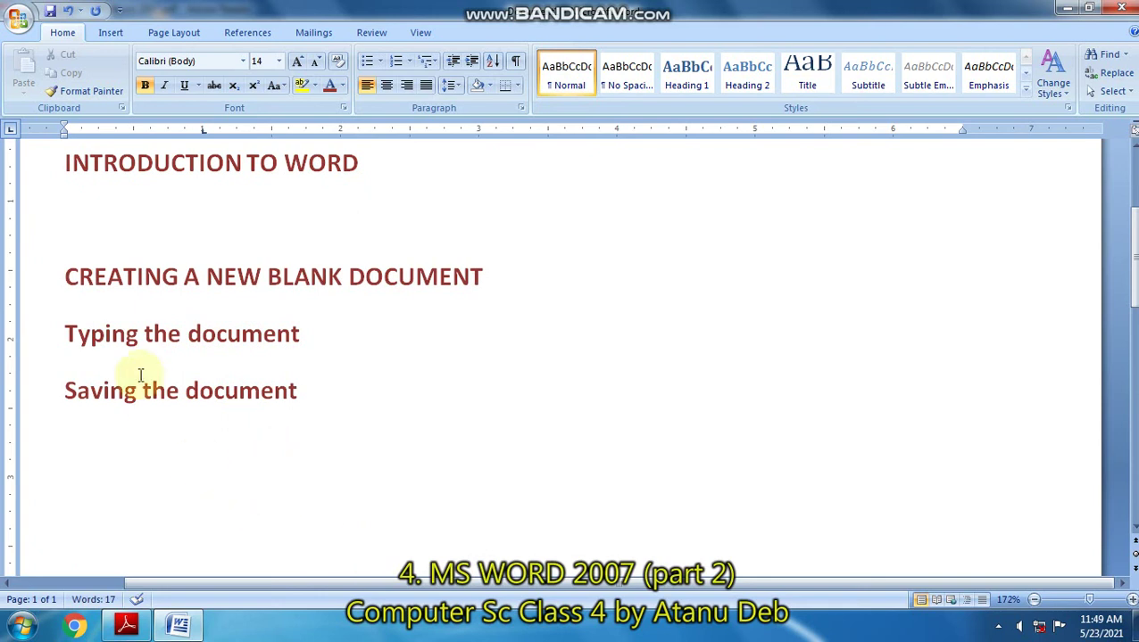
Step: Save the notes as 'MS WORD 2007' in Local Disk (D:) > CLASS 4 BOOK 2020
click(20, 22)
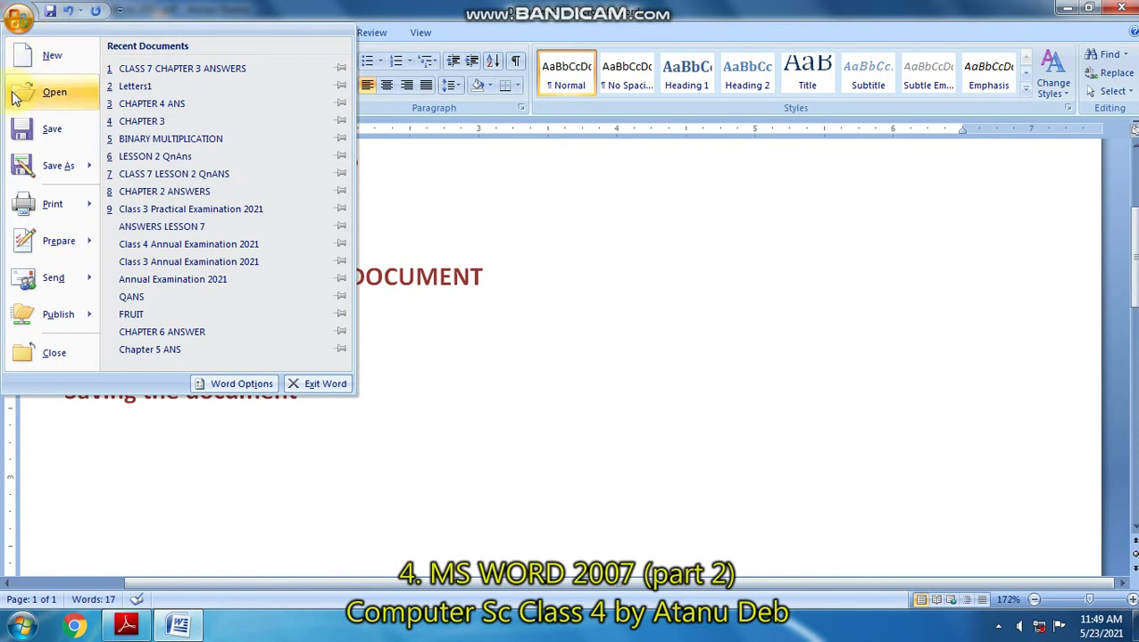
click(54, 126)
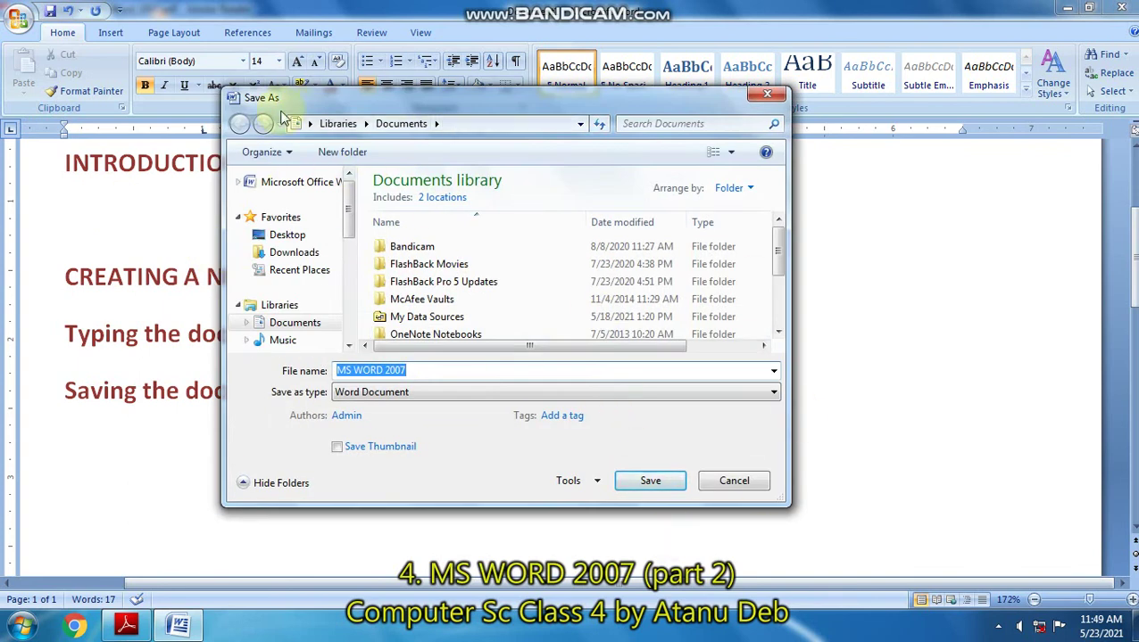
scroll(318, 319, down, 5)
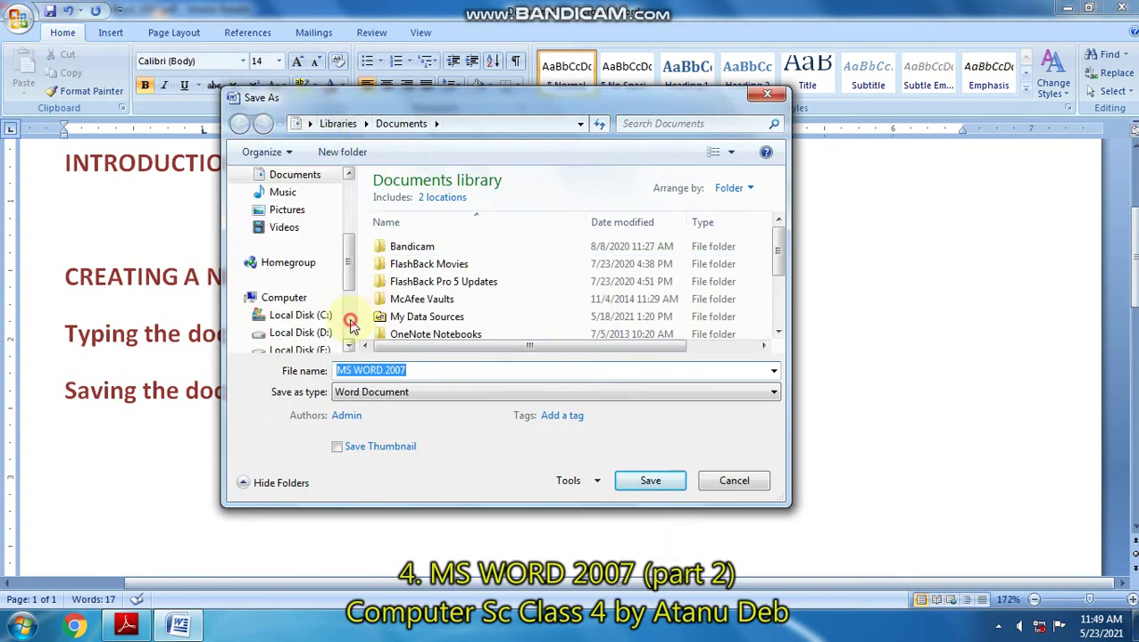
click(319, 192)
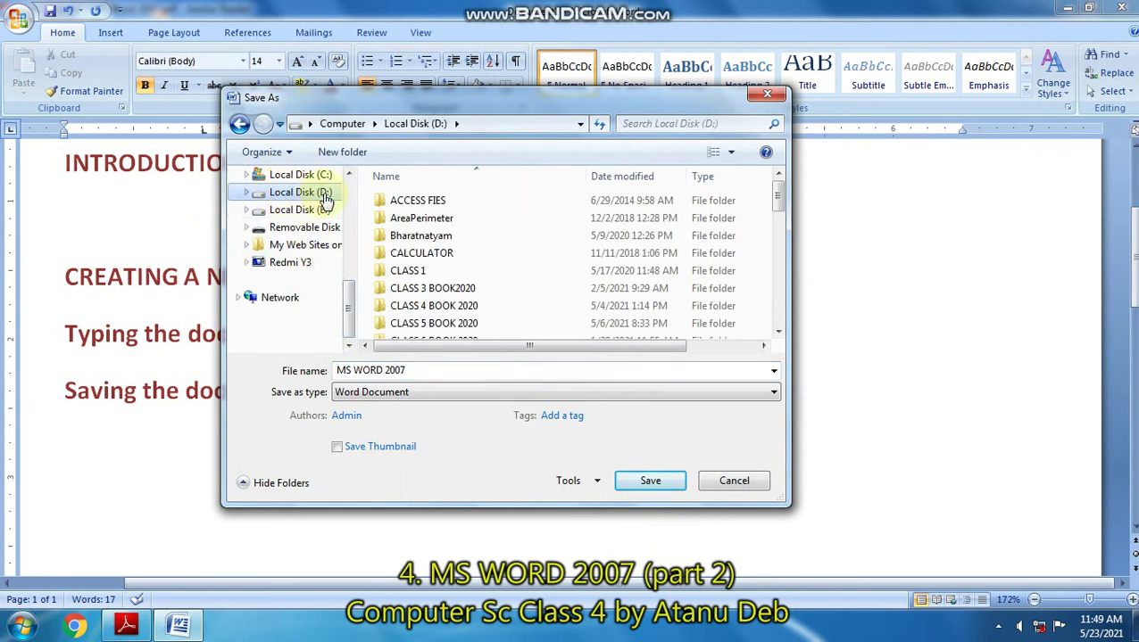
double_click(462, 312)
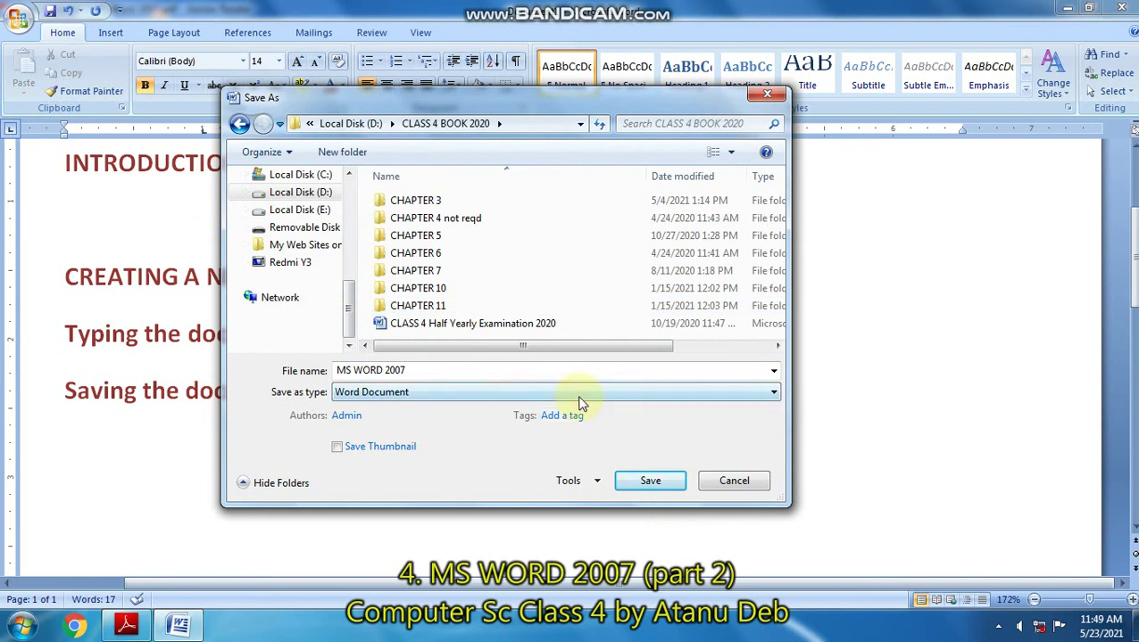
click(446, 371)
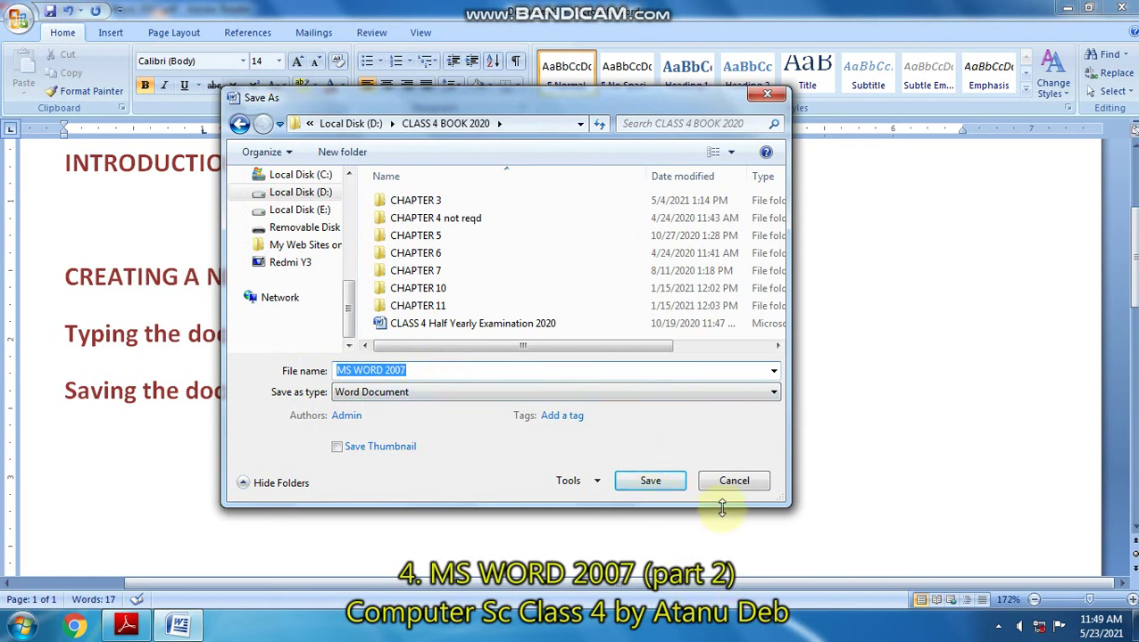
click(668, 483)
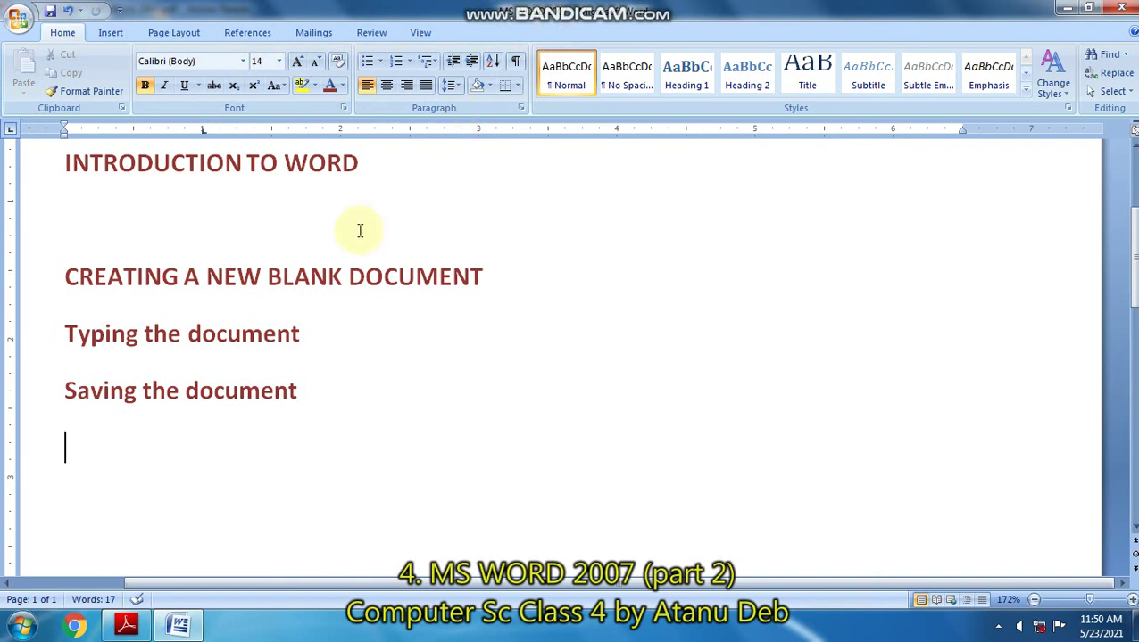
Step: Scroll further through the lesson PDF, then minimize it to return to Word
click(126, 624)
scroll(243, 549, down, 12)
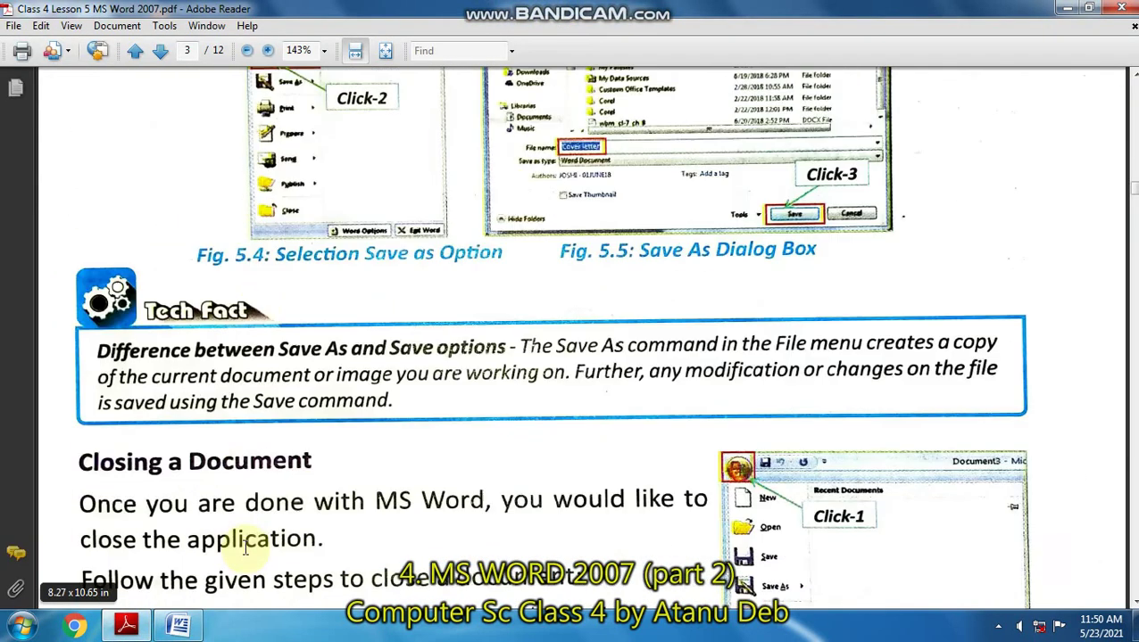
scroll(245, 545, down, 2)
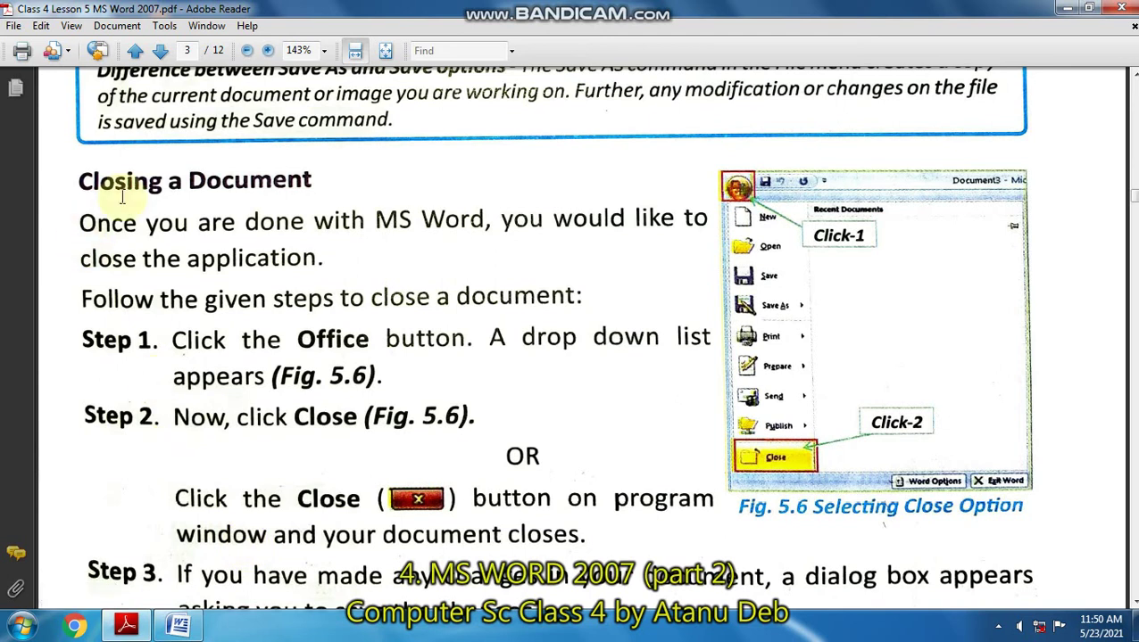
scroll(316, 422, down, 2)
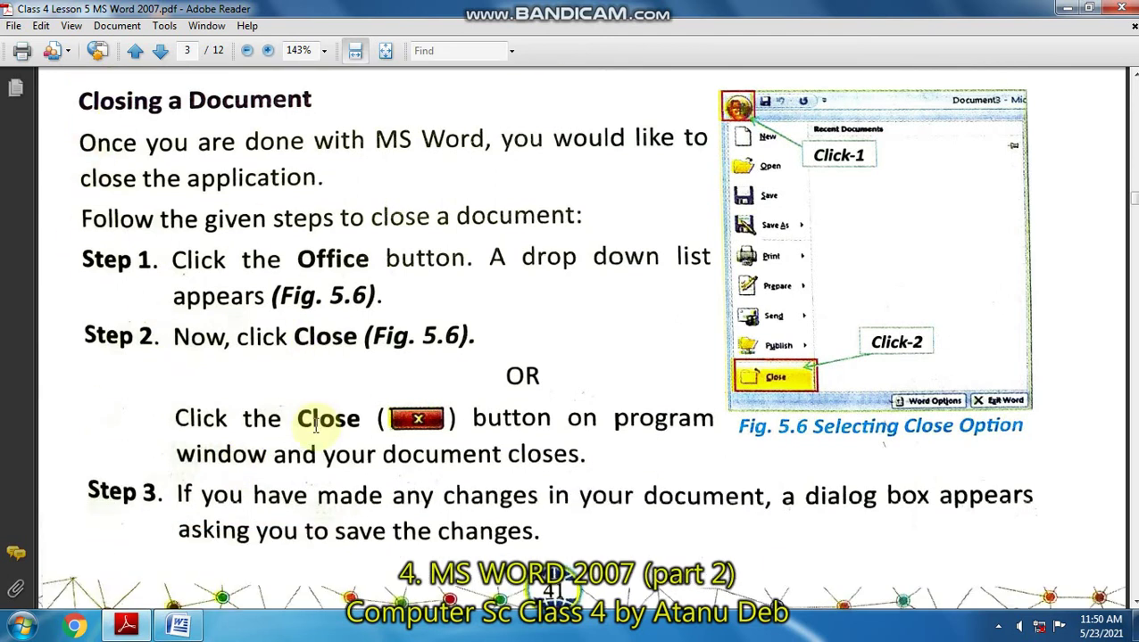
click(132, 629)
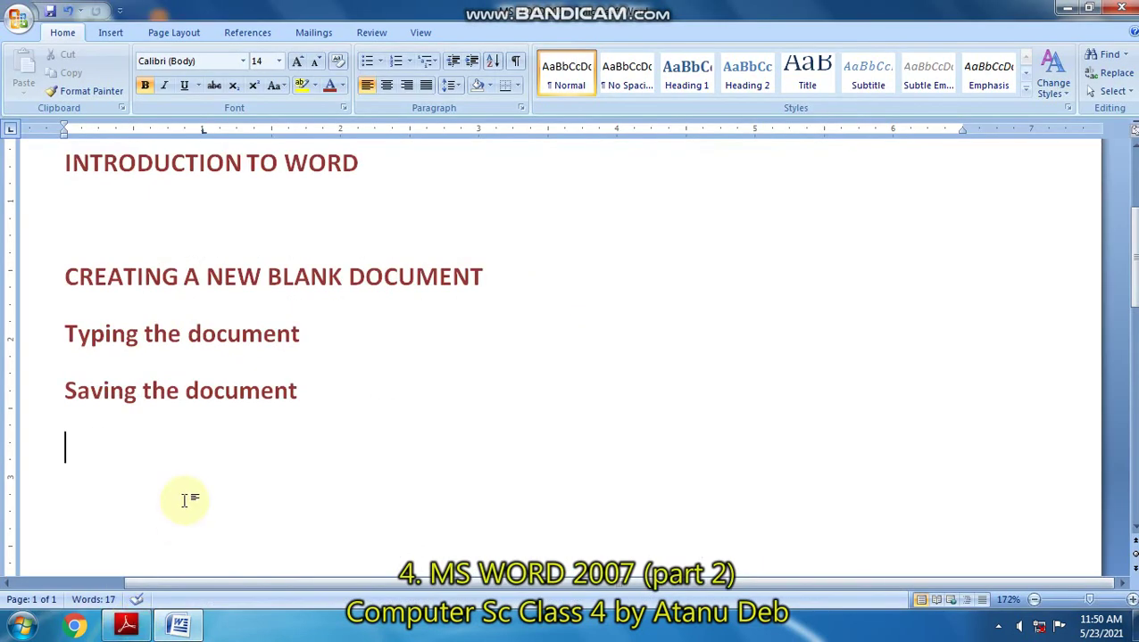
Step: Begin typing 'closing' on the empty line below 'Saving the document'
text(cl)
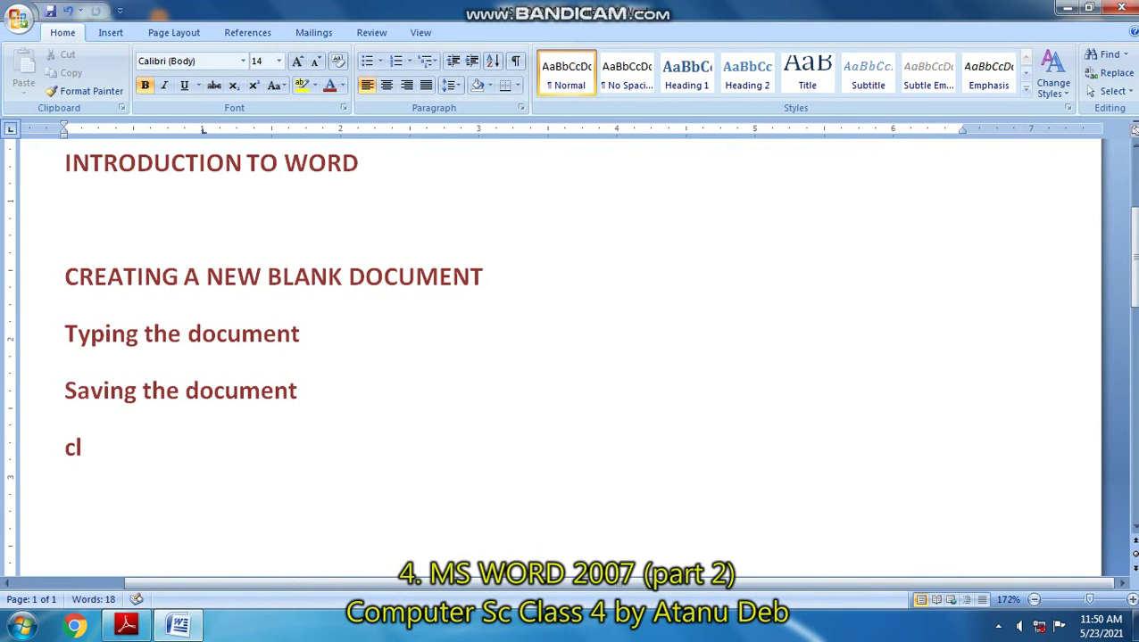
text(osing the document)
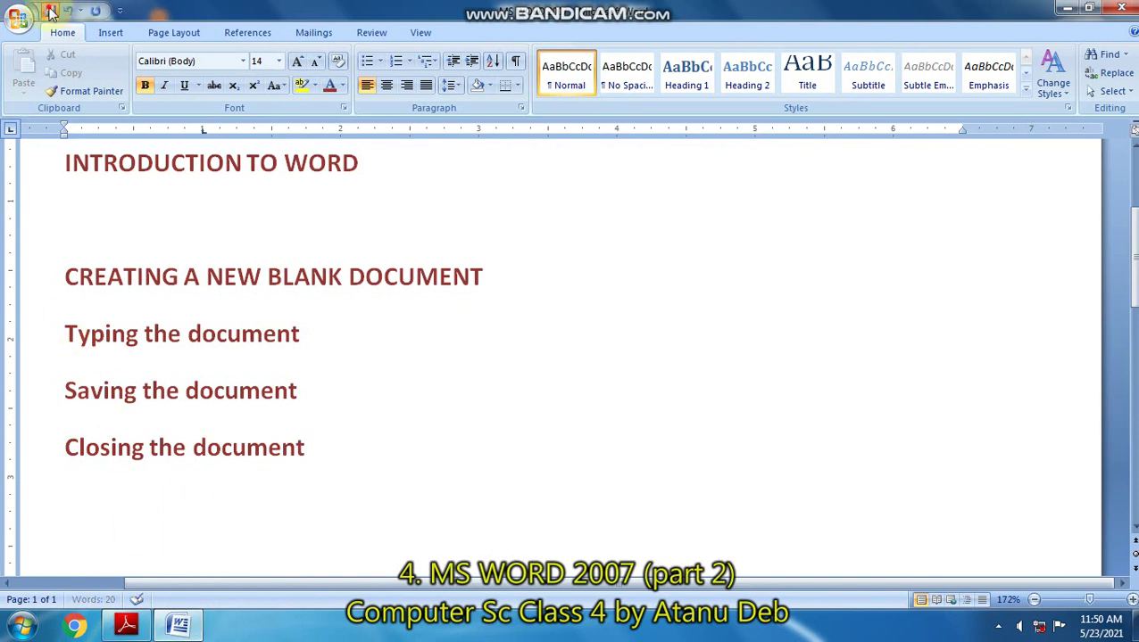
Step: Close the Word notes window, leaving the lesson PDF in Adobe Reader
click(126, 625)
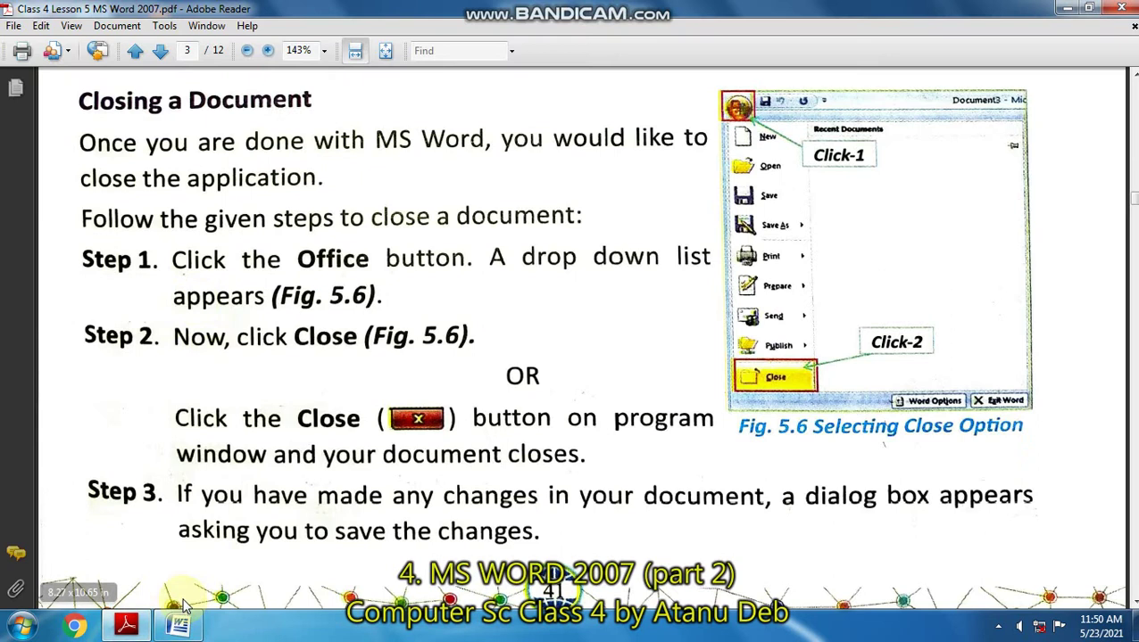
scroll(190, 303, down, 1)
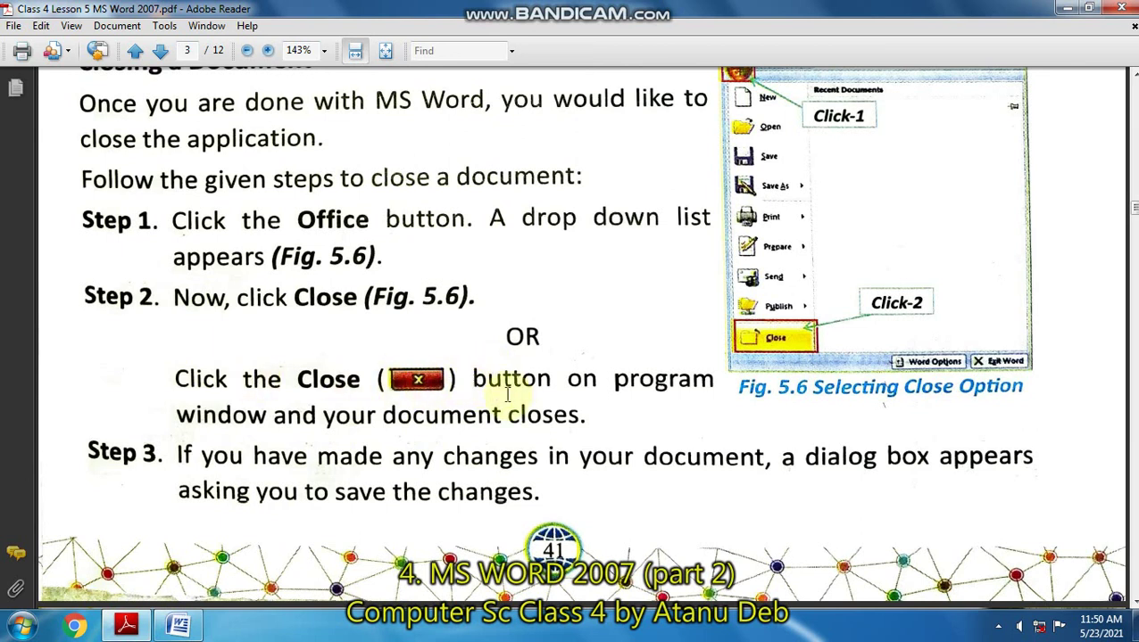
click(179, 625)
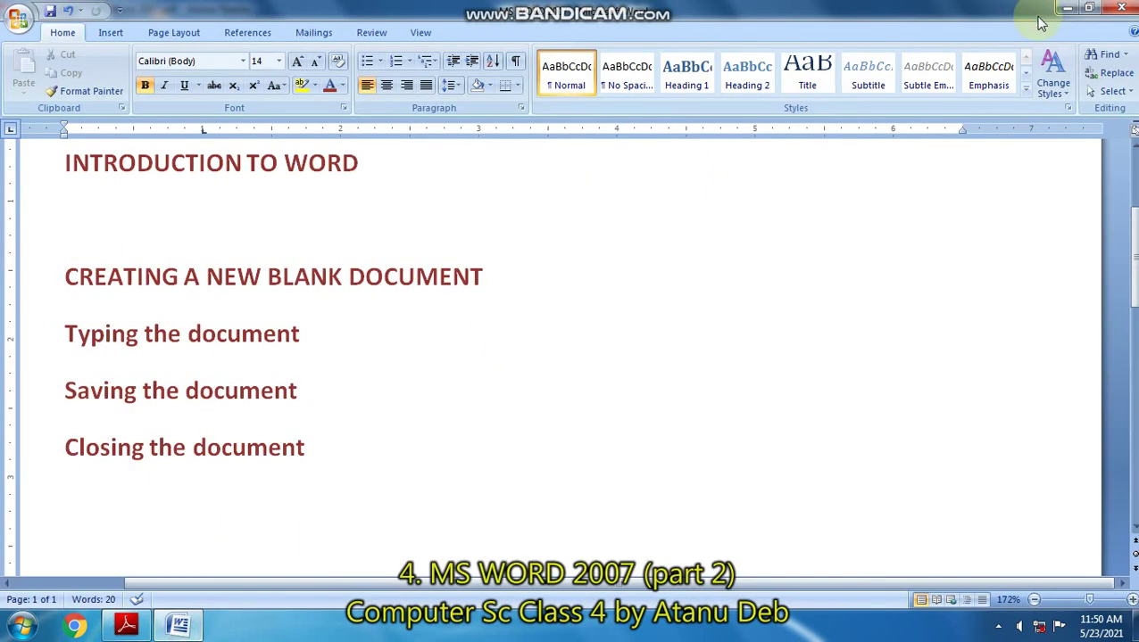
click(1126, 11)
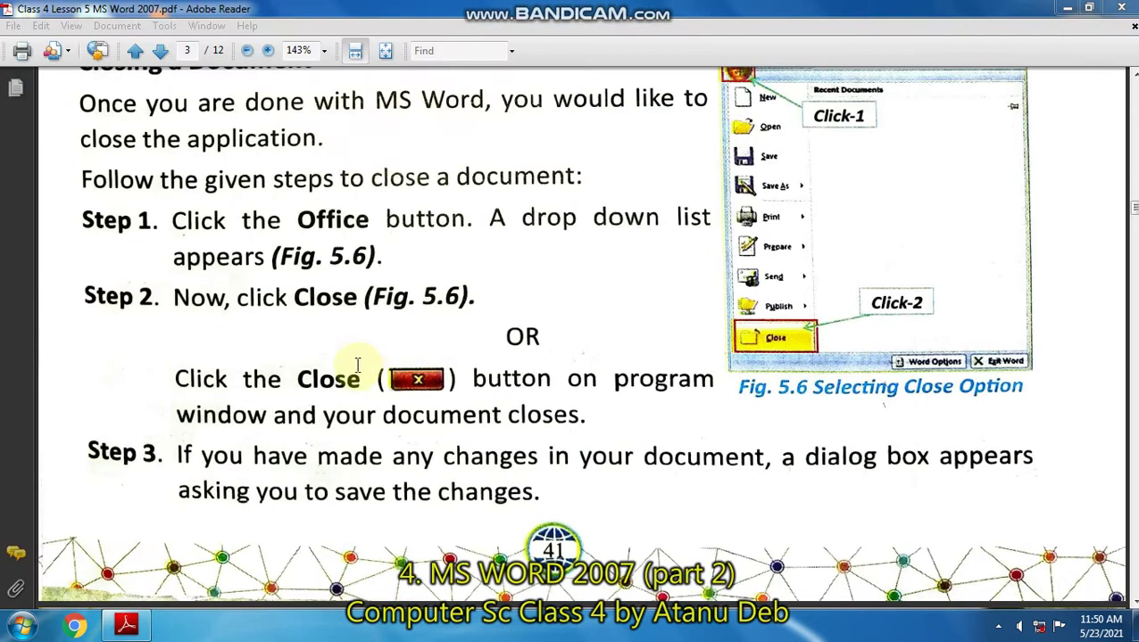
Step: Scroll the PDF to the Printing a Document steps on page 4 and bring up the Start menu
scroll(357, 365, down, 10)
scroll(350, 359, down, 5)
scroll(350, 357, down, 3)
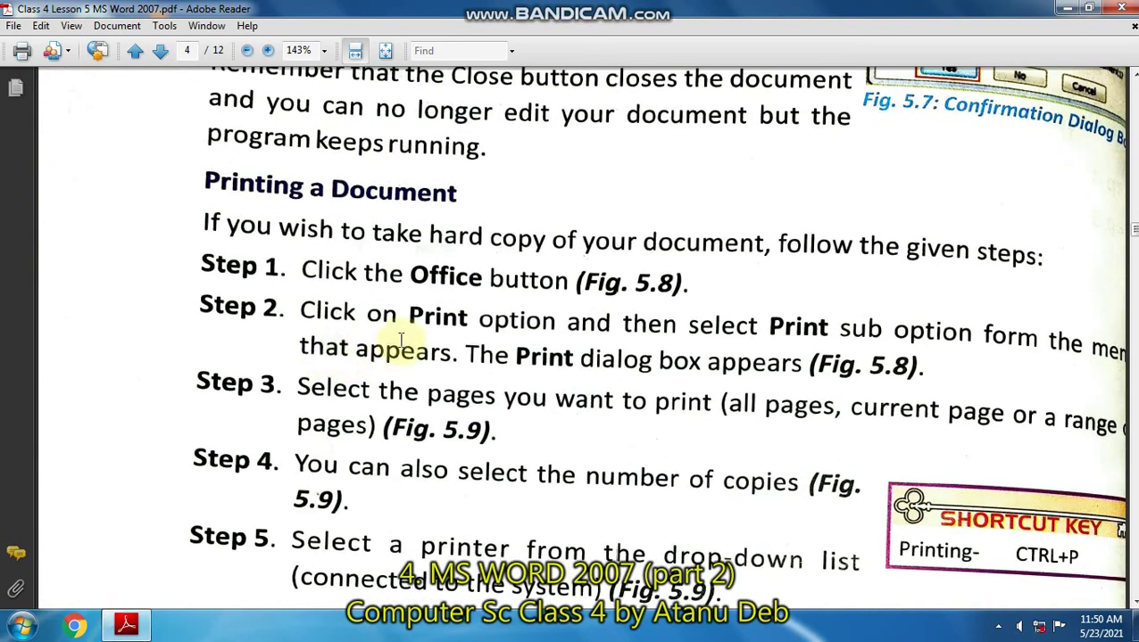
scroll(401, 340, down, 2)
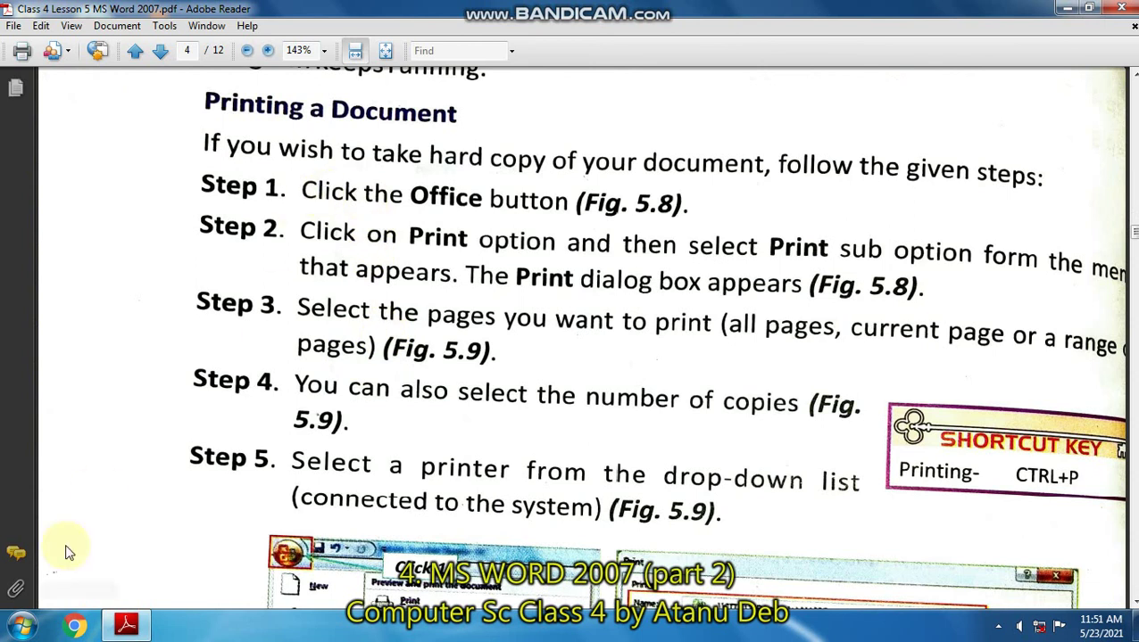
click(23, 624)
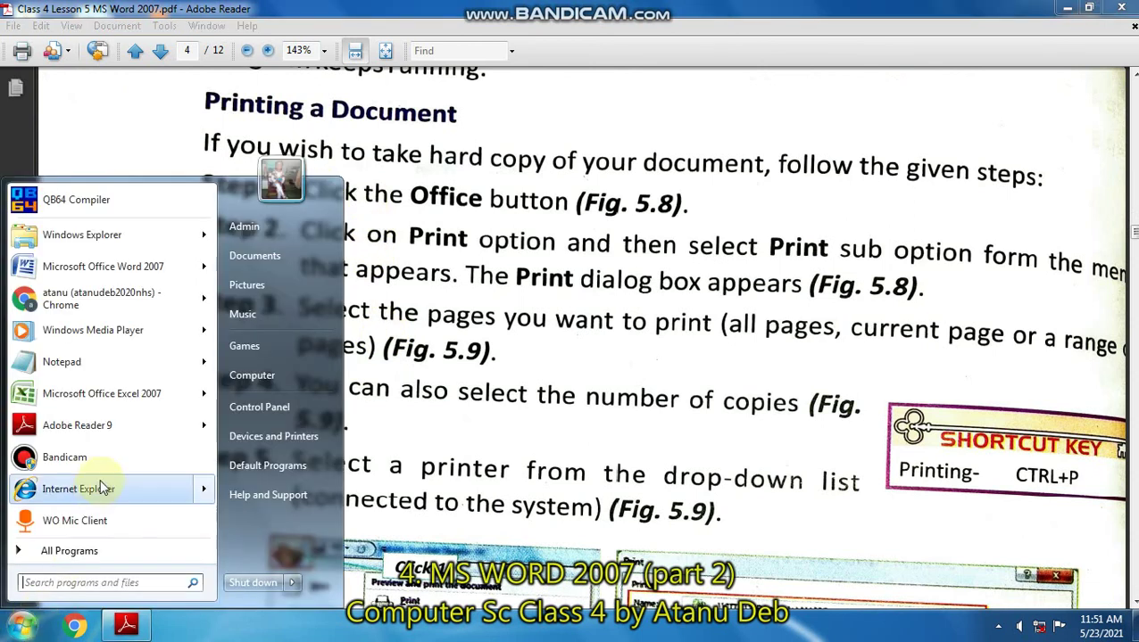
Step: Launch Word 2007 and reopen the MS WORD 2007 notes from Recent Documents
click(100, 264)
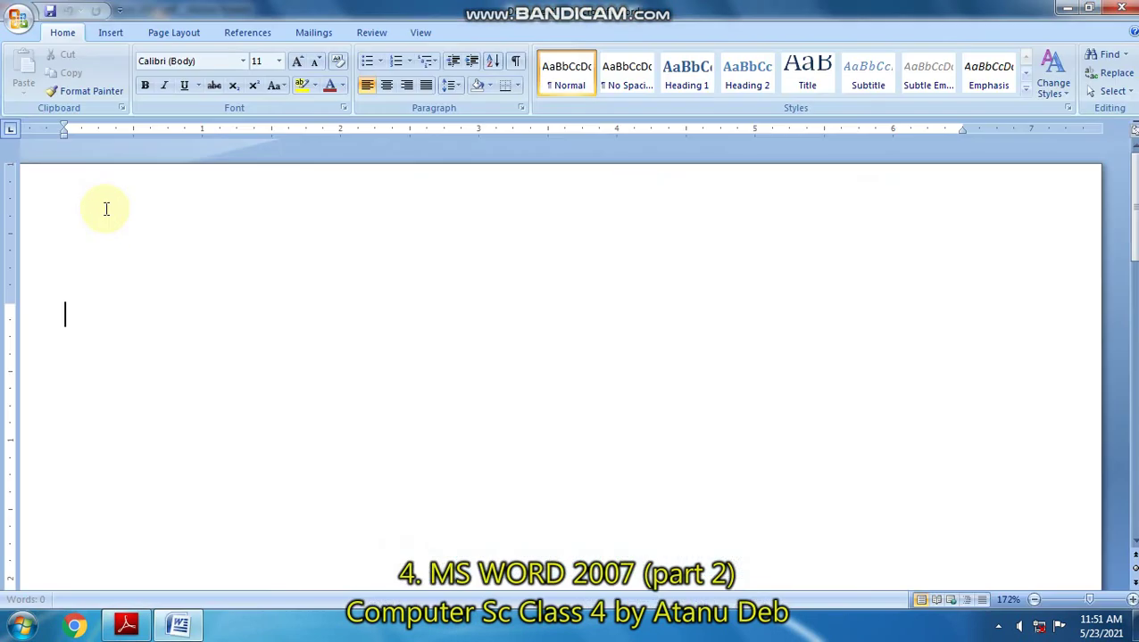
click(20, 19)
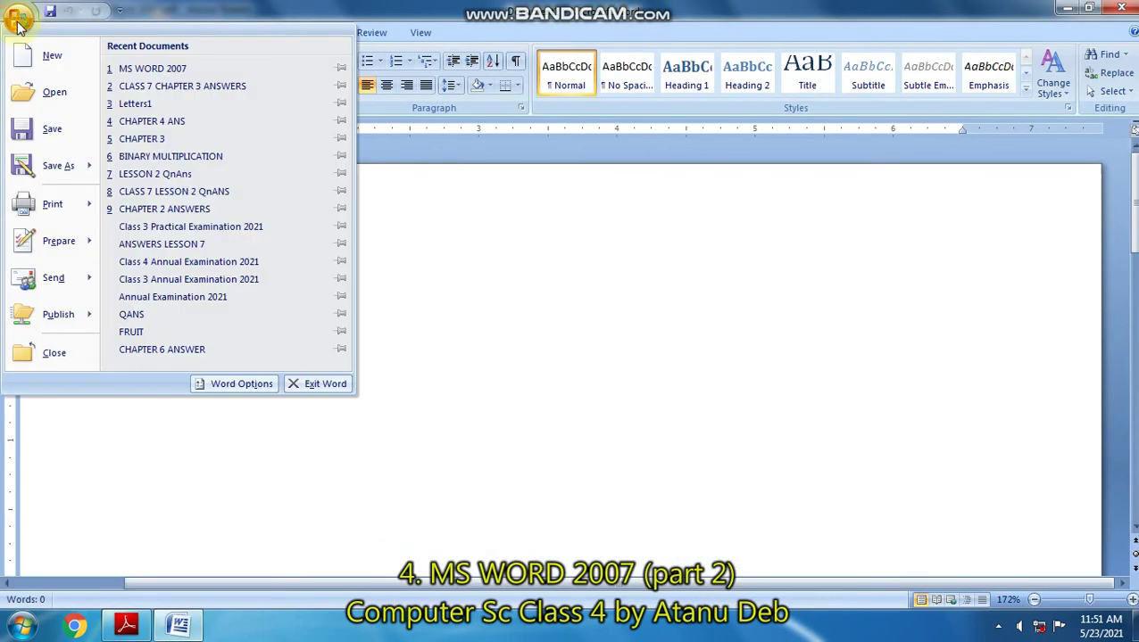
click(151, 73)
scroll(300, 368, down, 2)
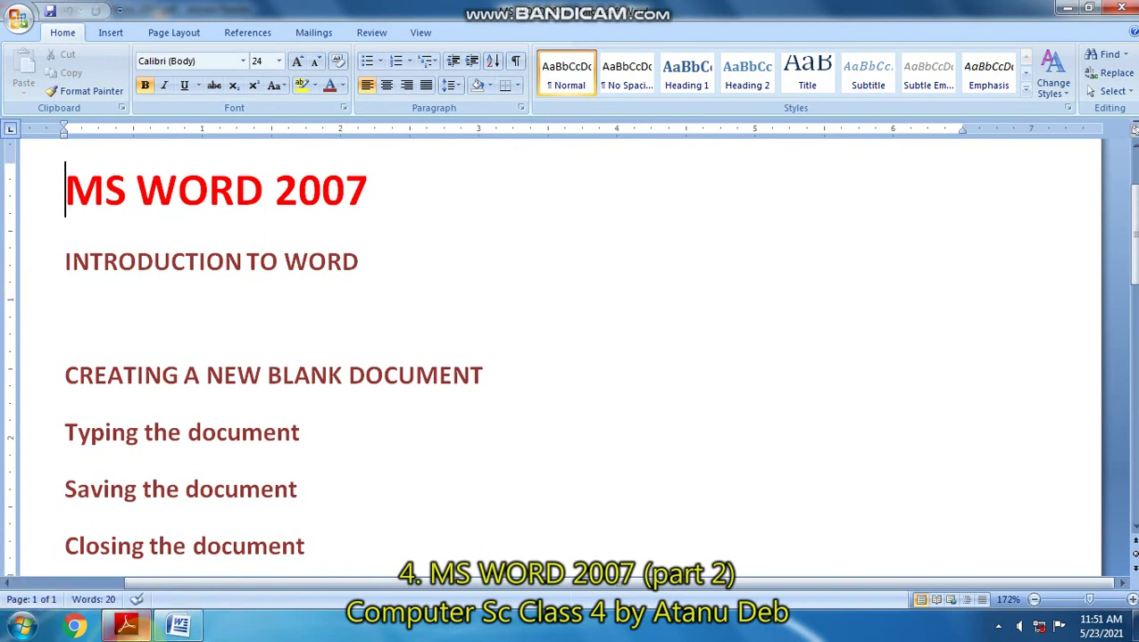
click(126, 627)
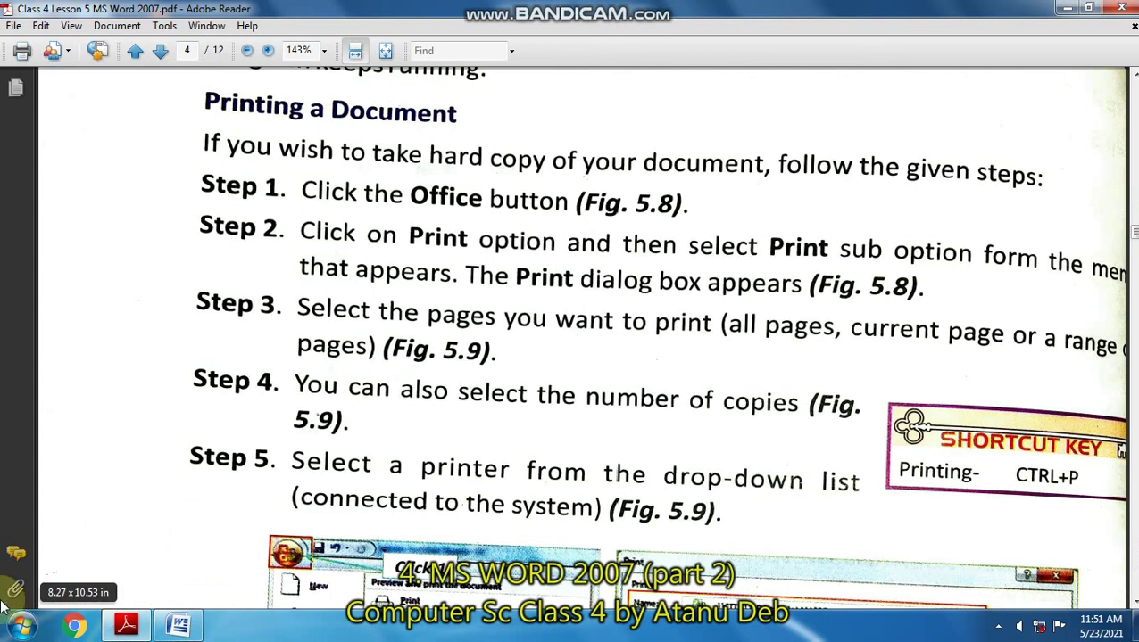
click(136, 629)
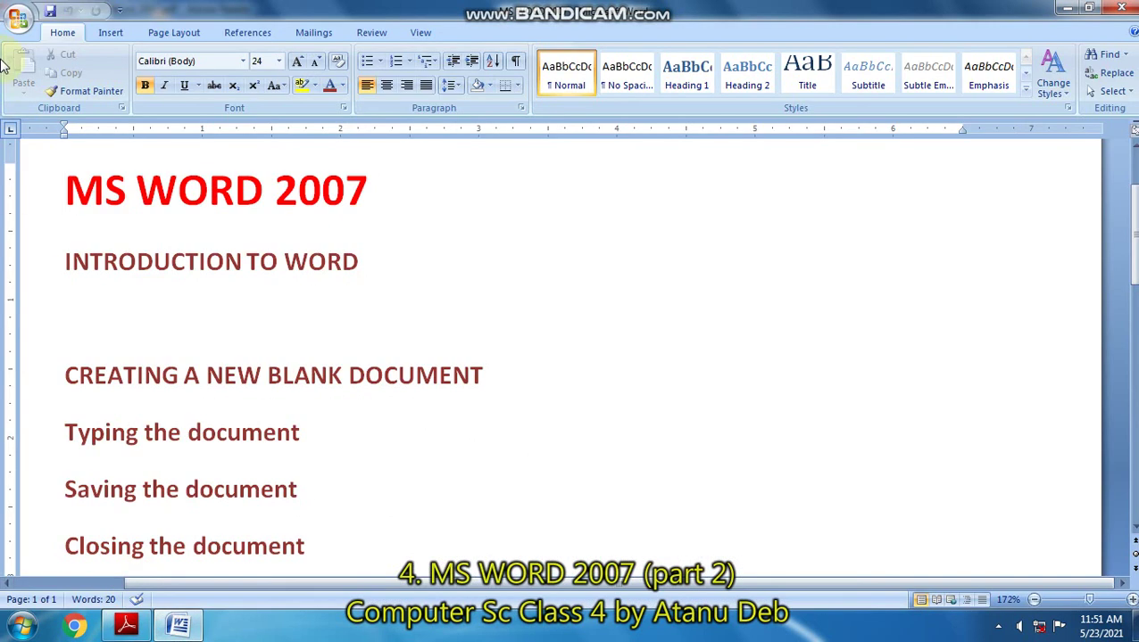
click(18, 19)
mouse_move(51, 204)
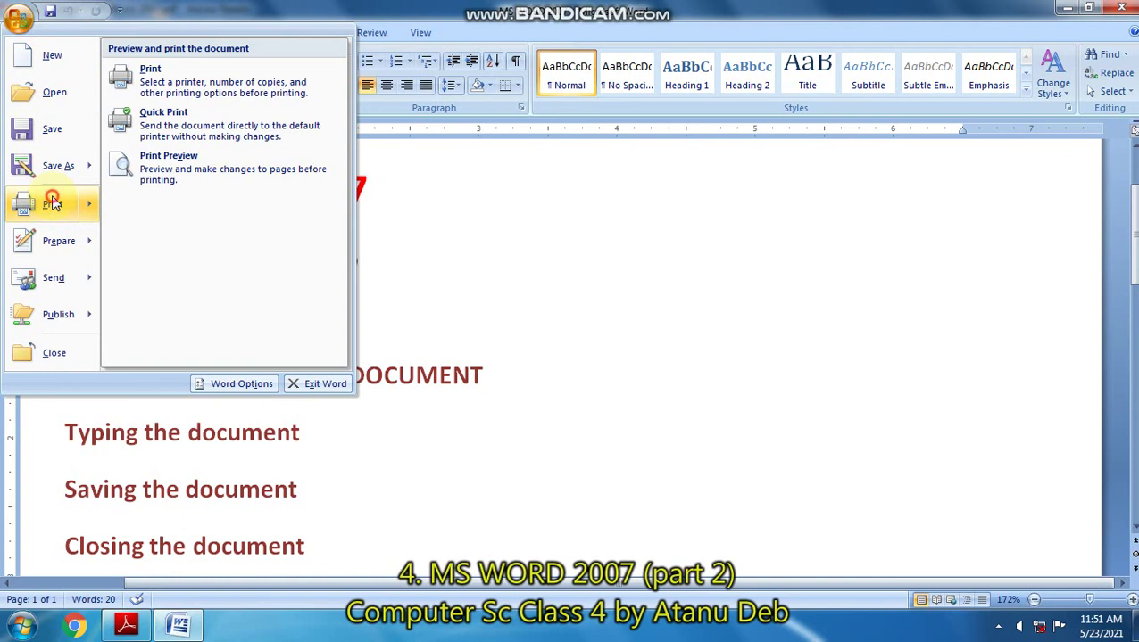
click(51, 204)
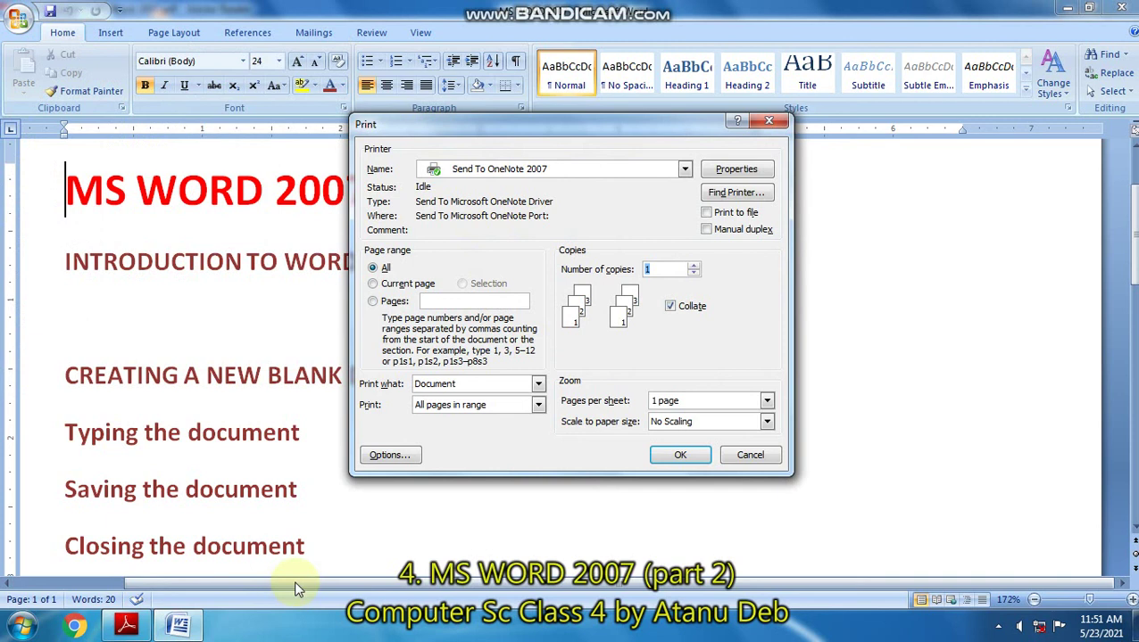
click(387, 269)
click(608, 172)
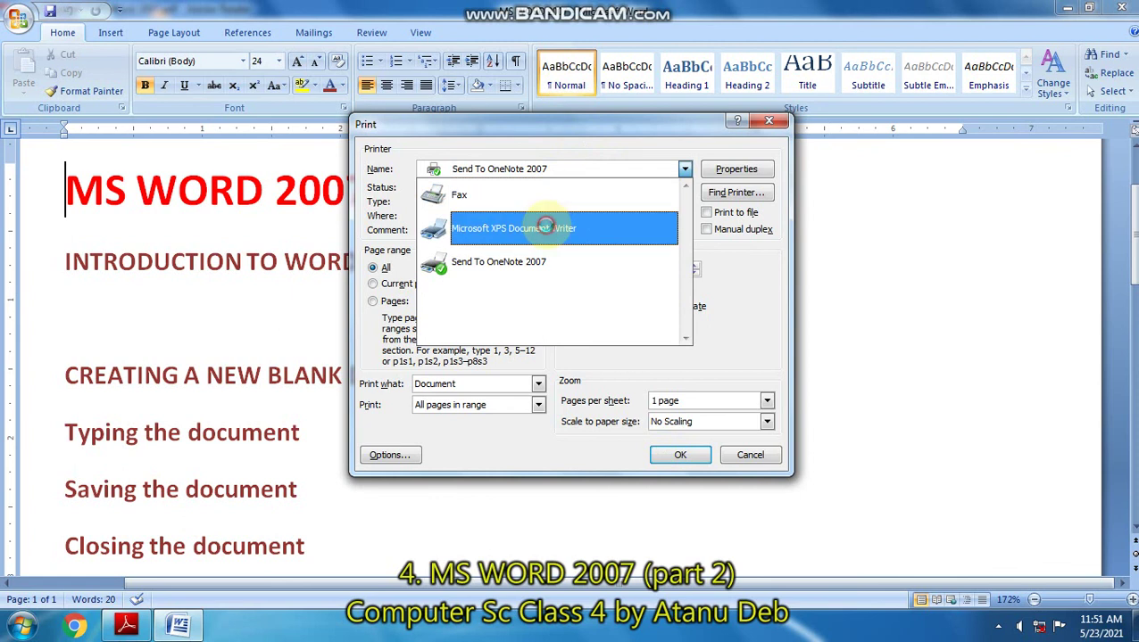
click(549, 230)
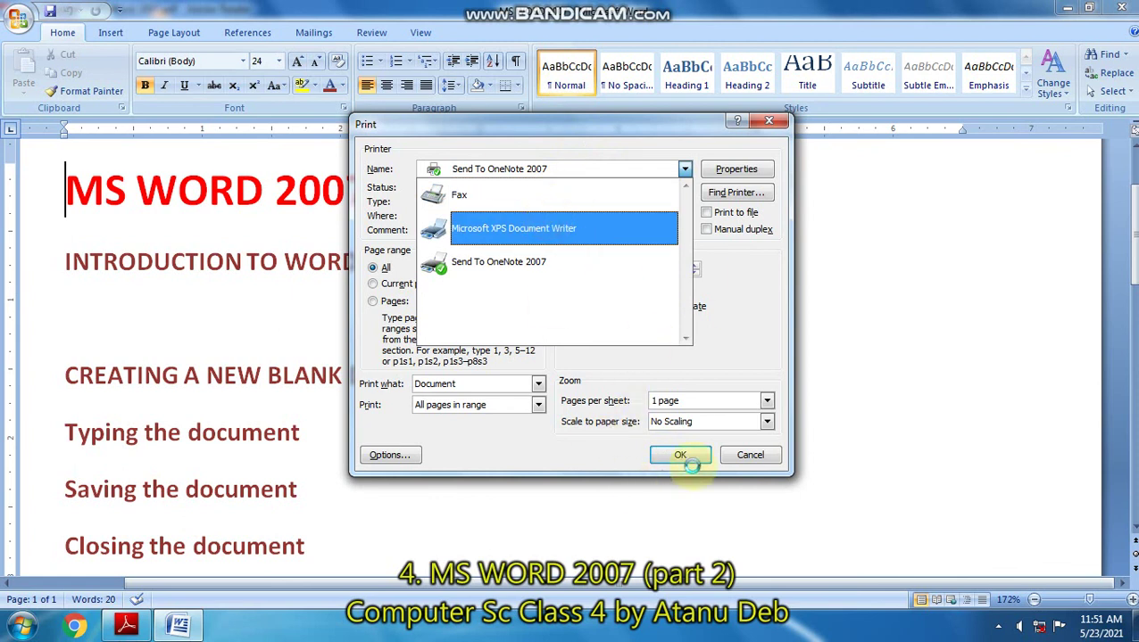
click(746, 453)
click(609, 410)
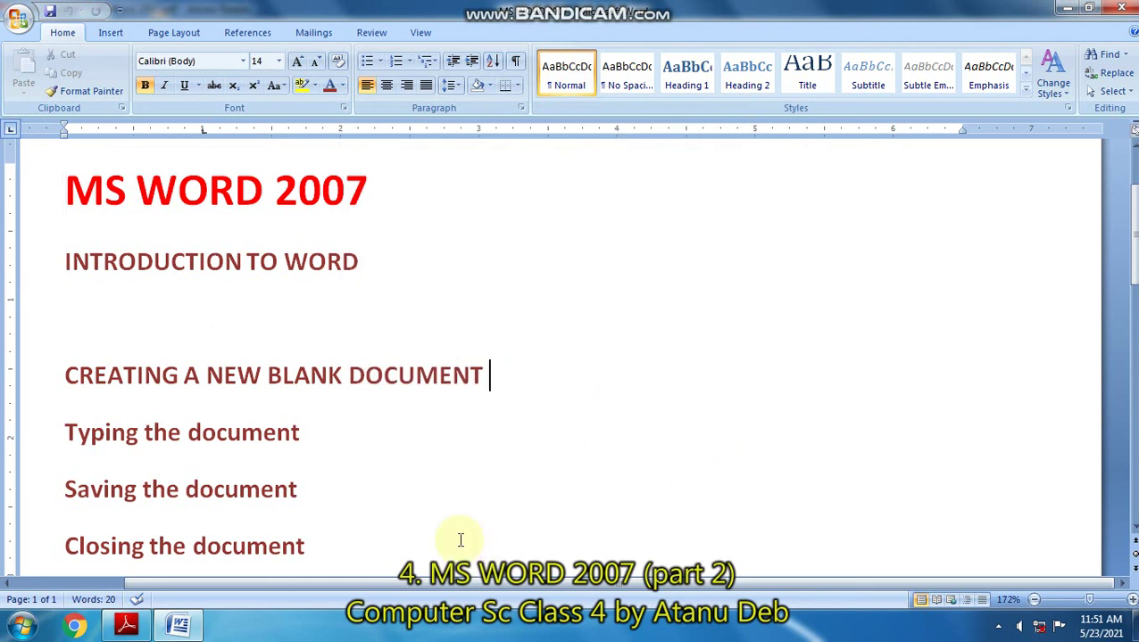
Step: Bring the lesson PDF forward at the Exiting Word instructions on page 42
scroll(357, 535, down, 3)
click(125, 624)
scroll(250, 580, down, 15)
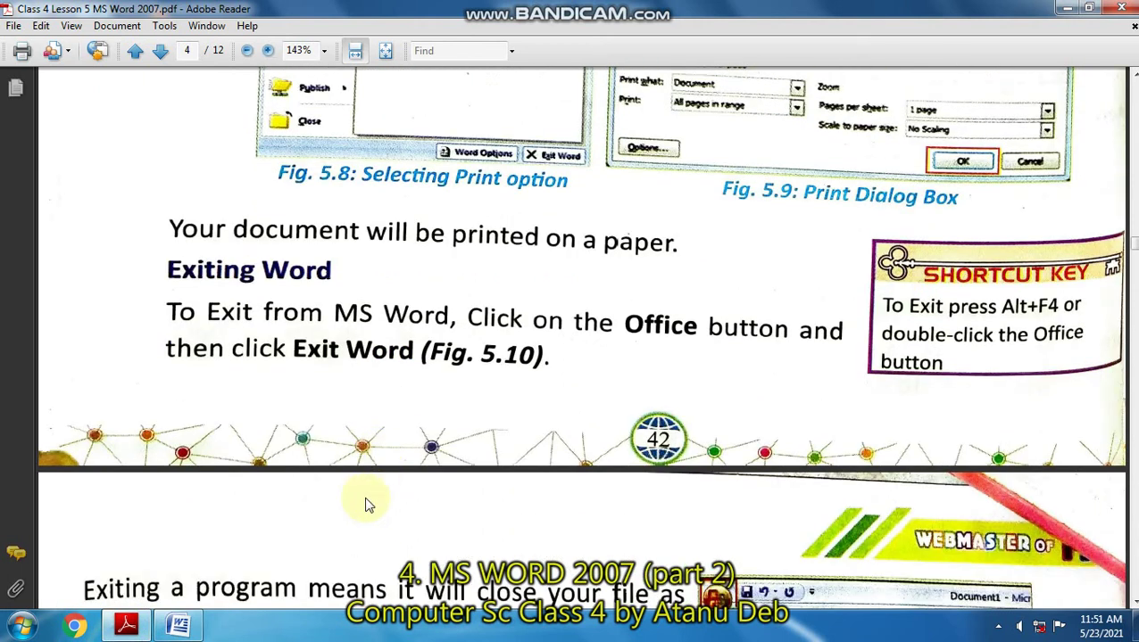
scroll(370, 337, down, 3)
scroll(370, 334, up, 2)
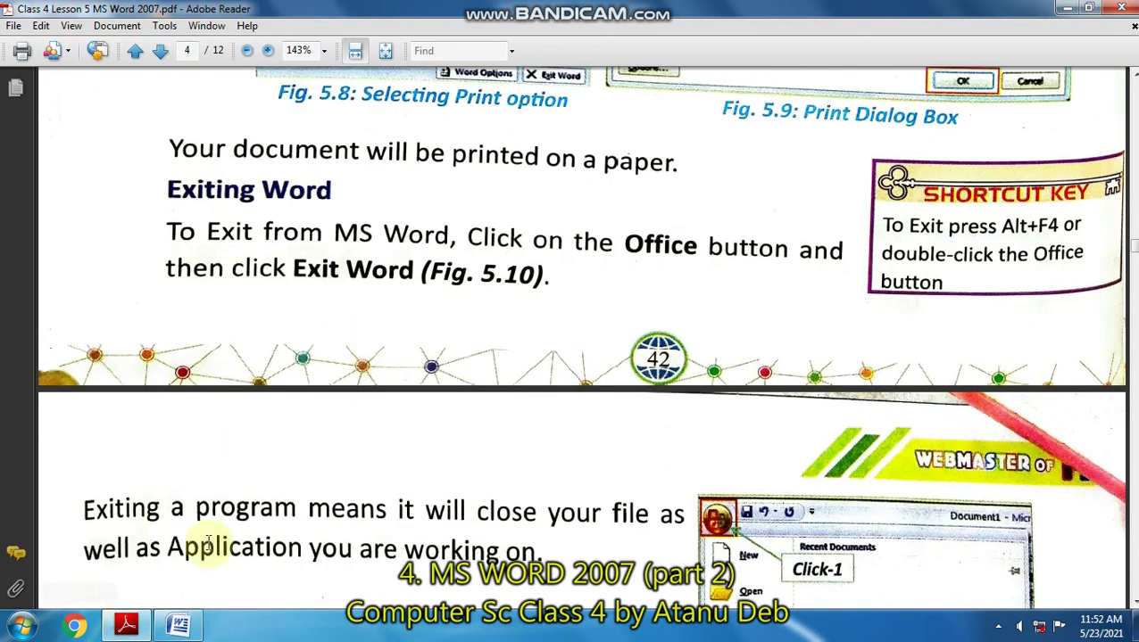
mouse_move(181, 627)
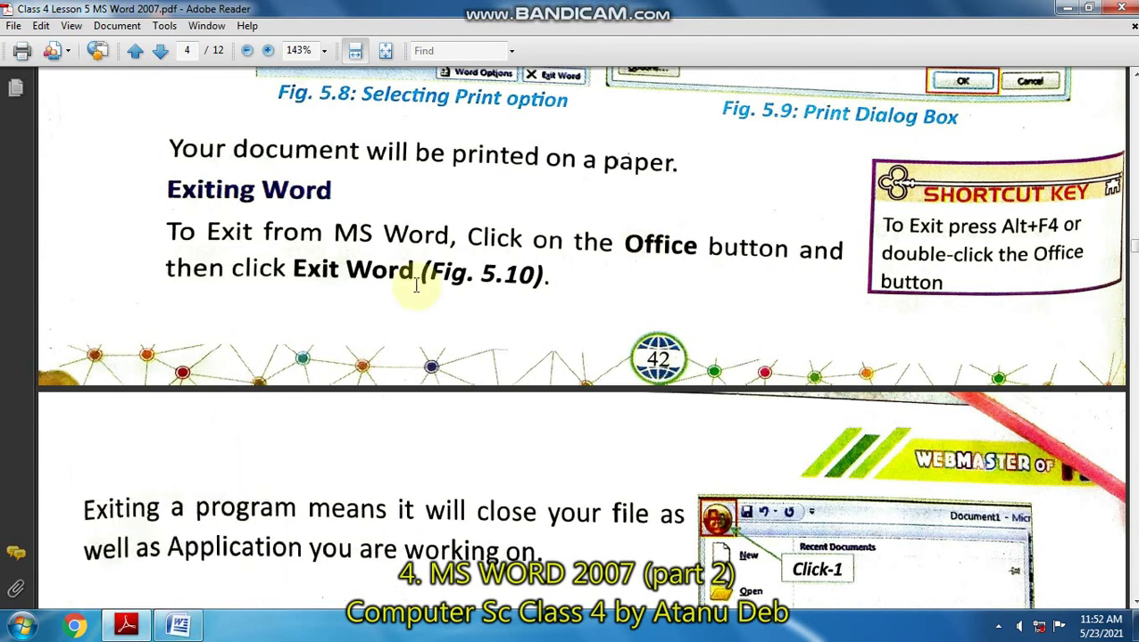
Step: Quit Word 2007 using Exit Word from the Office button menu
click(181, 625)
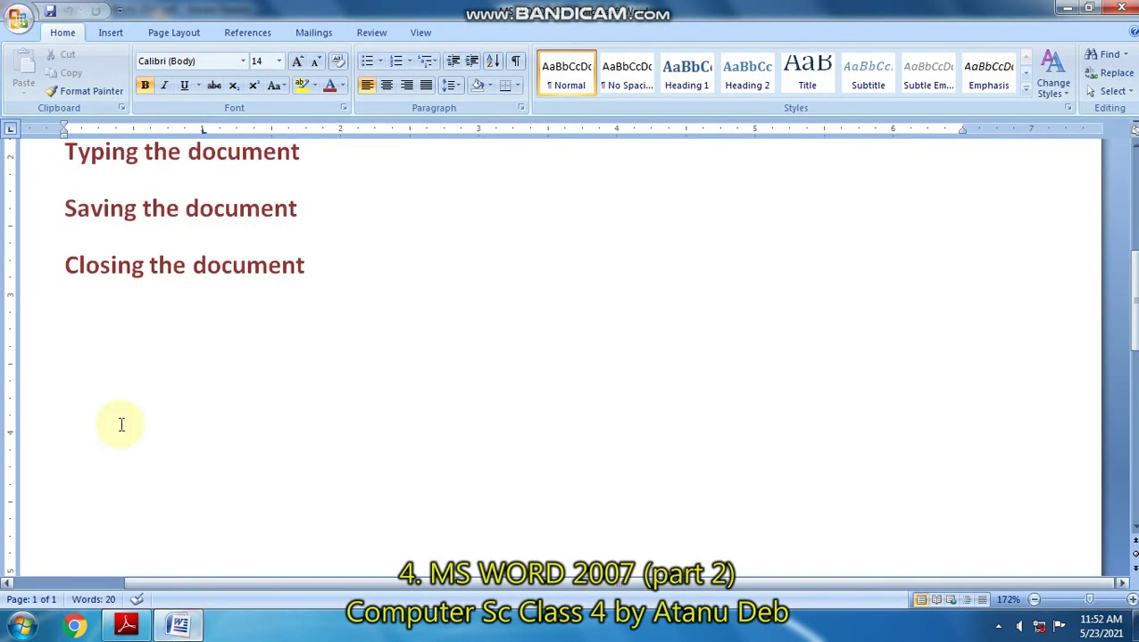
click(17, 20)
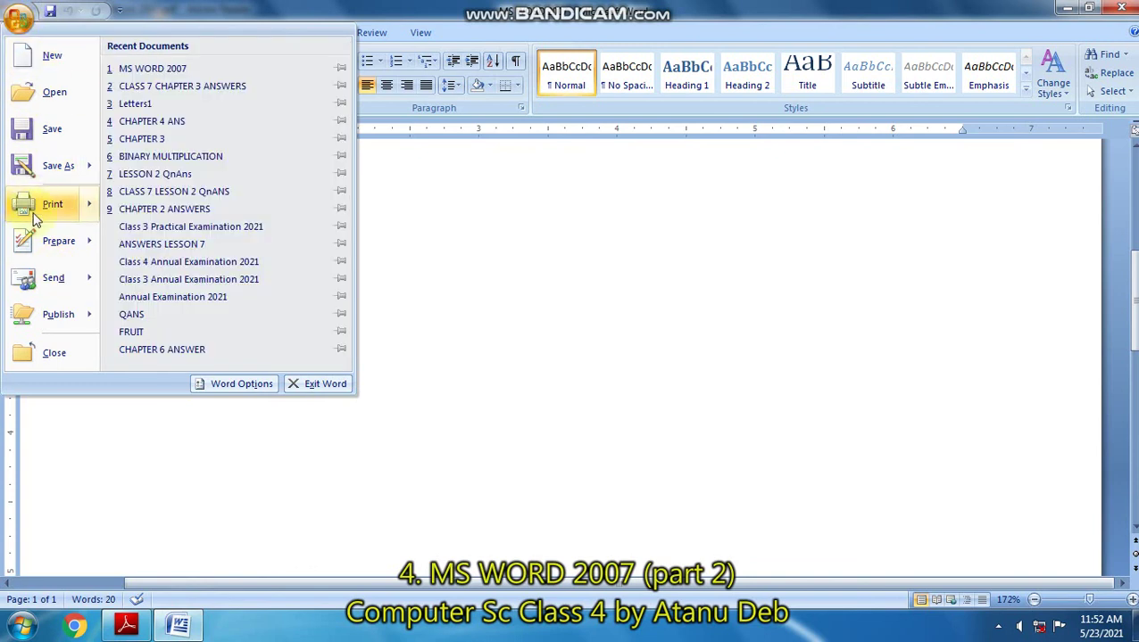
click(323, 386)
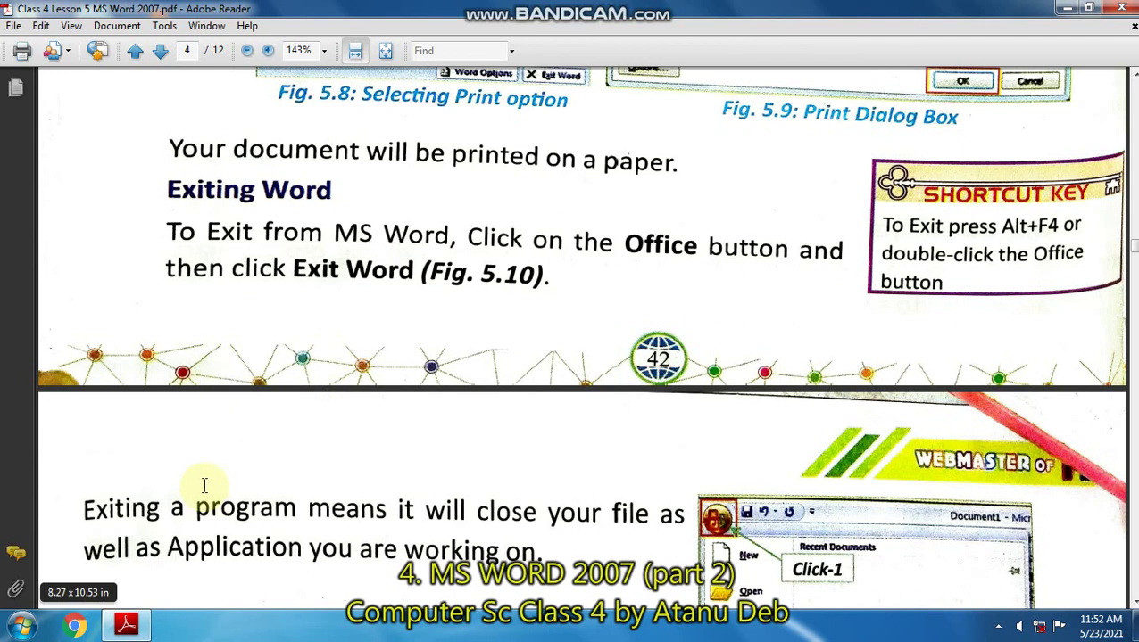
Step: Scroll the PDF to page 5, showing Fig. 5.10 and Selecting and Editing Text
scroll(223, 477, down, 3)
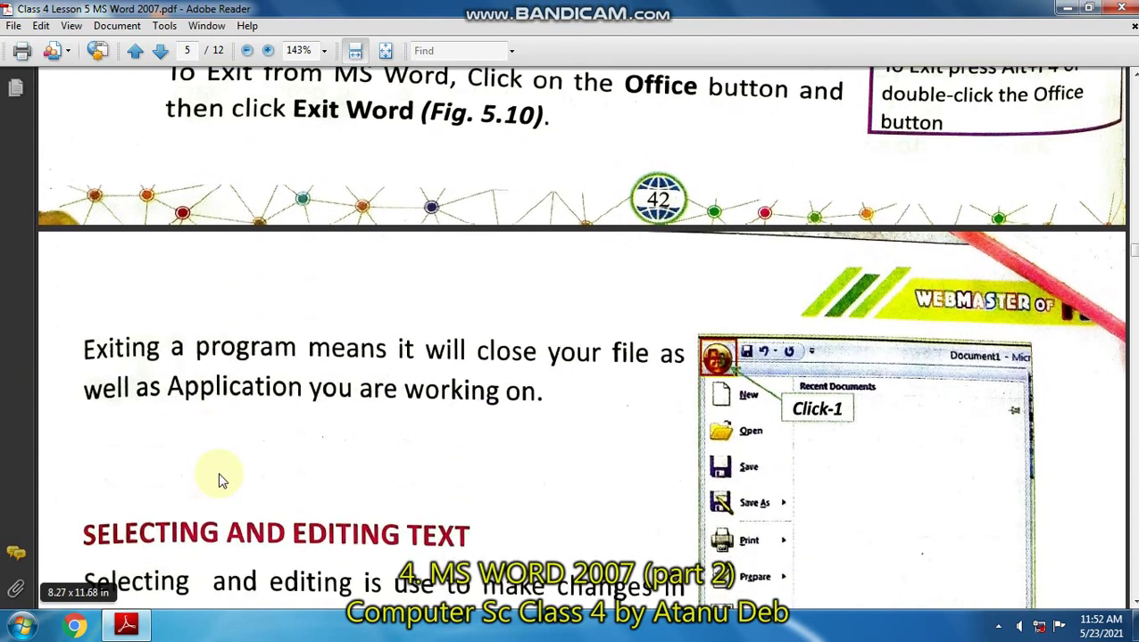
scroll(222, 481, down, 2)
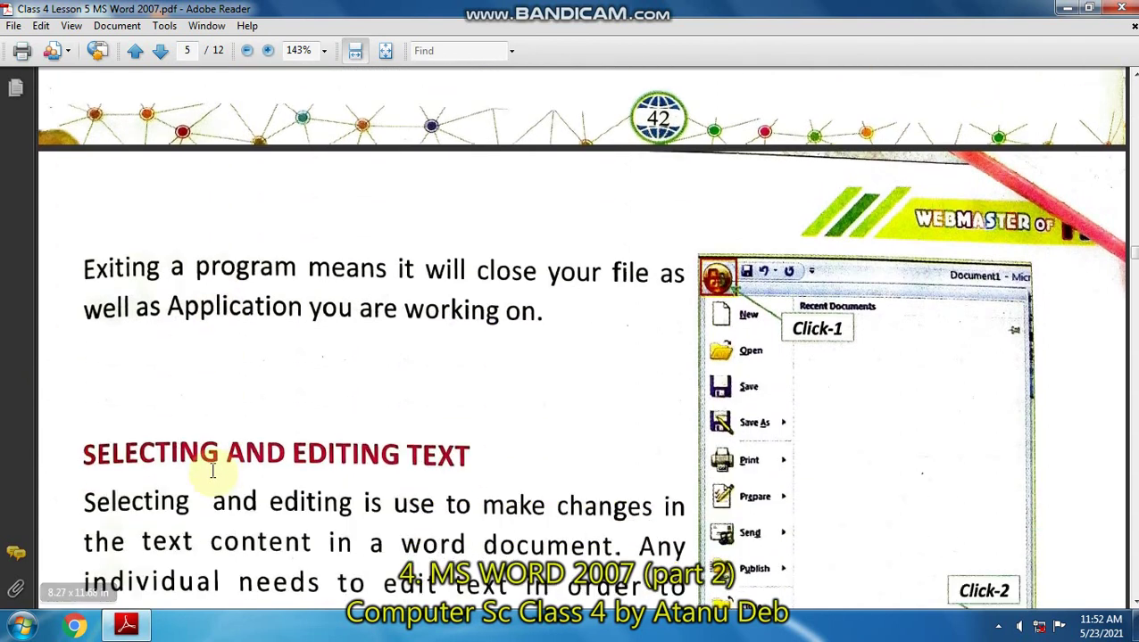
scroll(211, 470, down, 3)
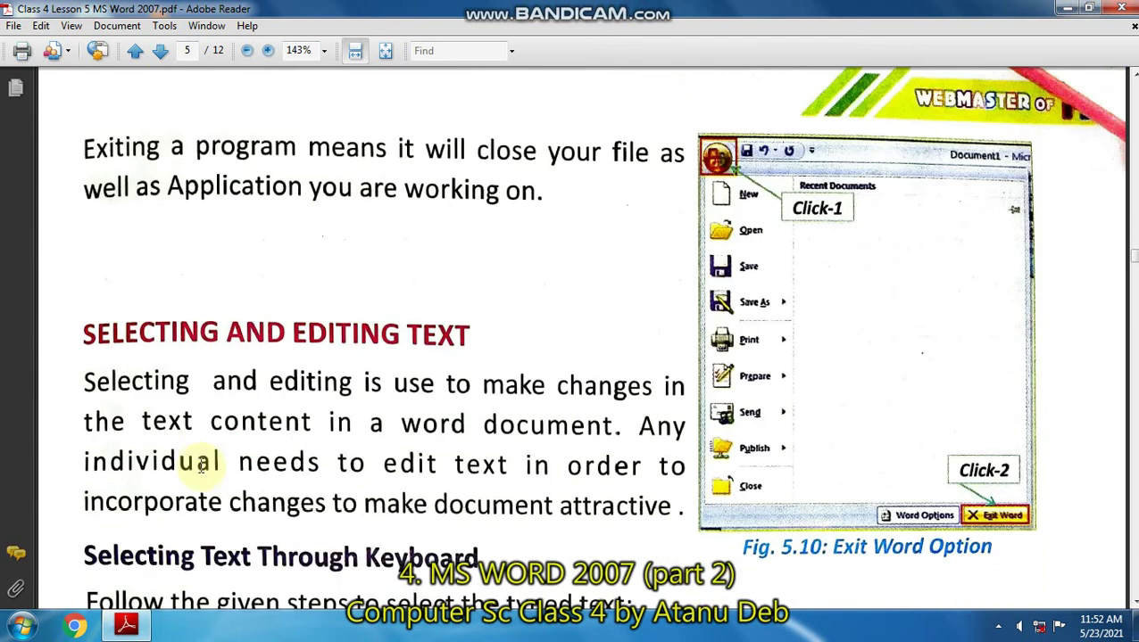